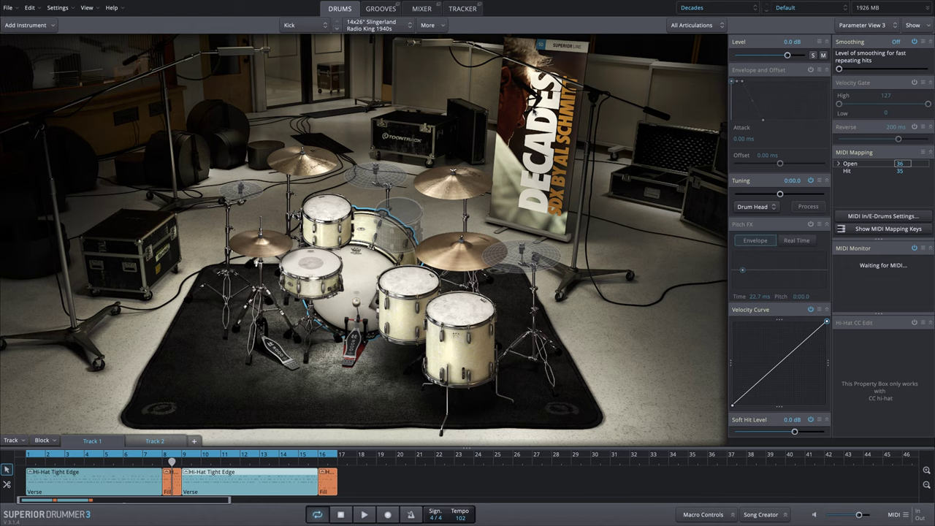
Step: Load the Toontrack > Valve Mid Punch preset, glance at the Mixer, then return to Drums
left_click(788, 13)
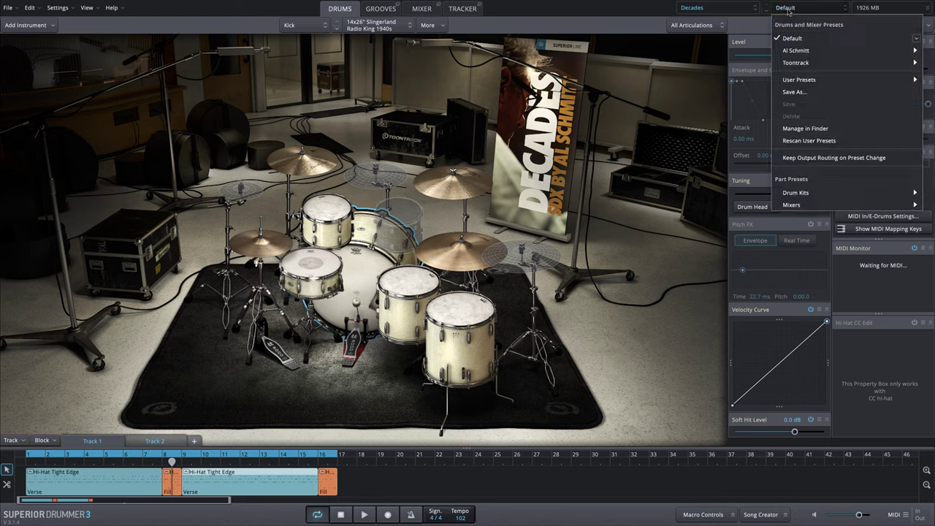
mouse_move(792, 66)
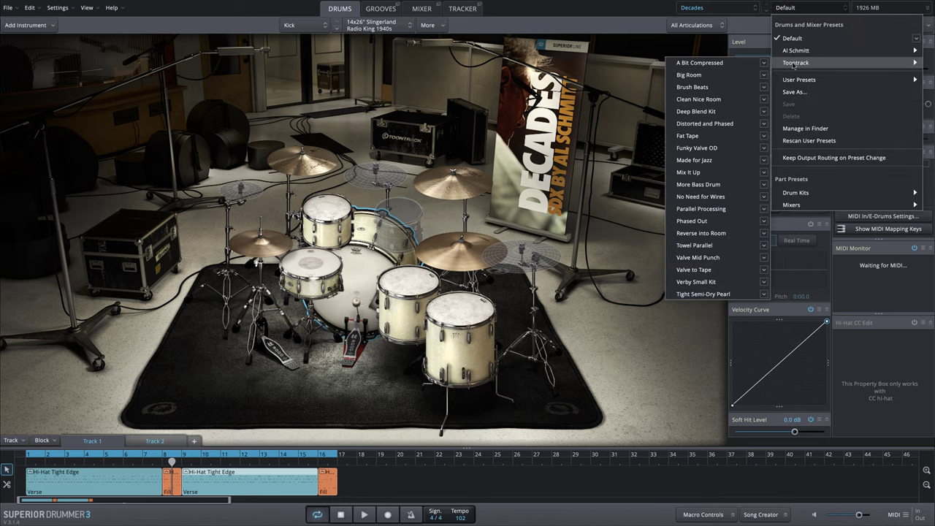
left_click(729, 259)
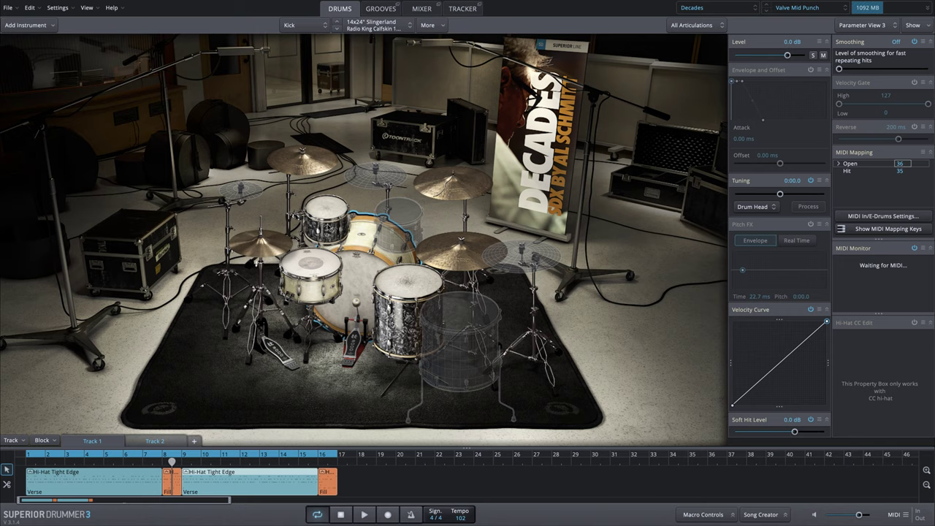
left_click(422, 9)
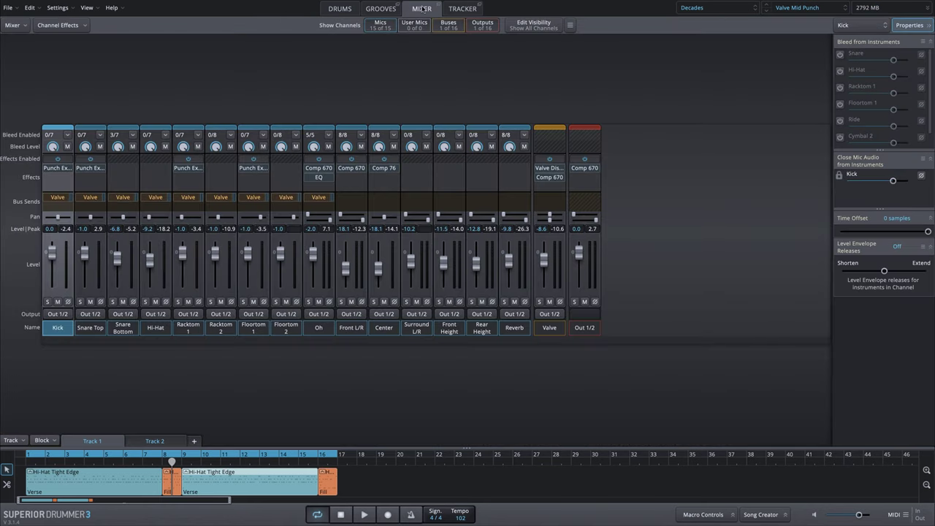
left_click(338, 9)
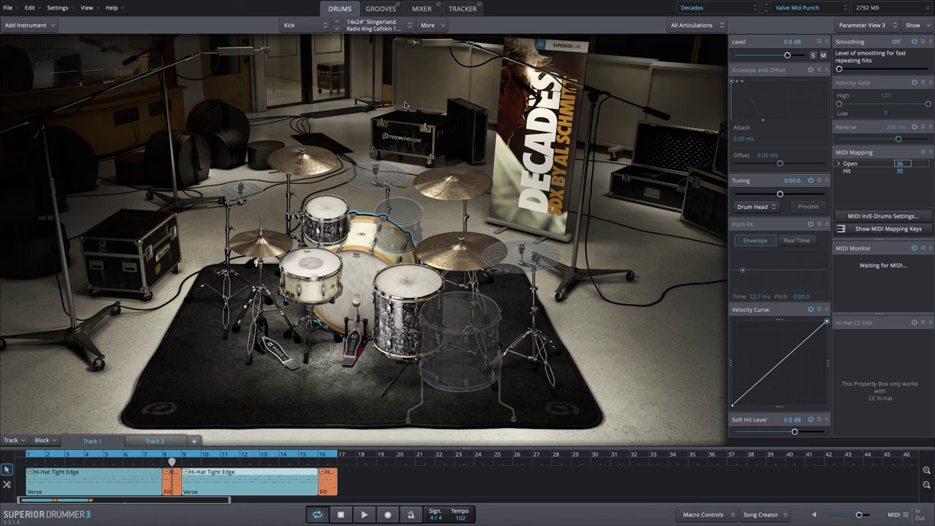
key("space")
key("space")
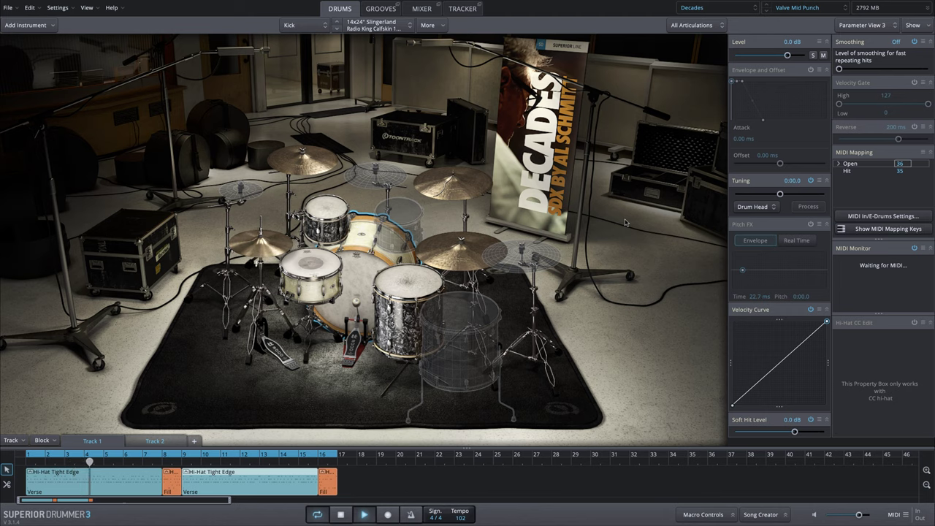
key("space")
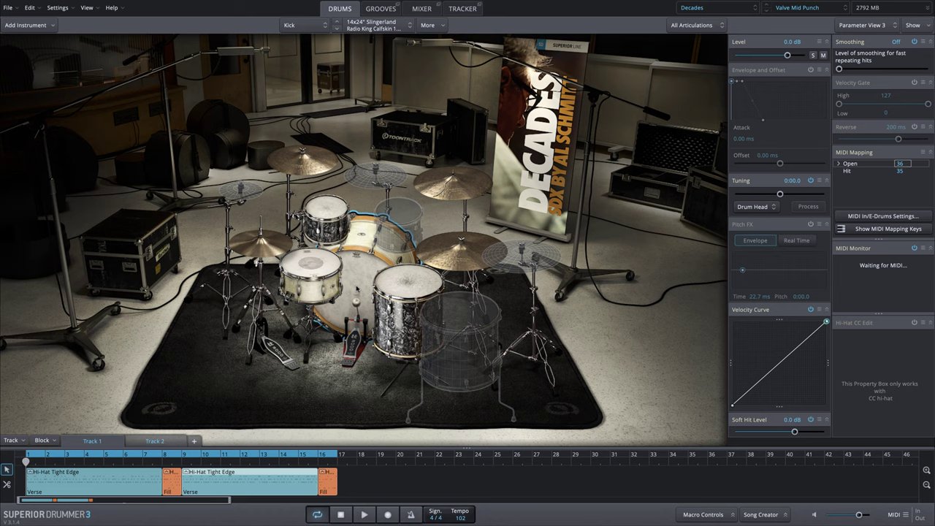
Step: Swap the kick for the 16x22" Pearl MX 1980s and audition it
left_click(368, 28)
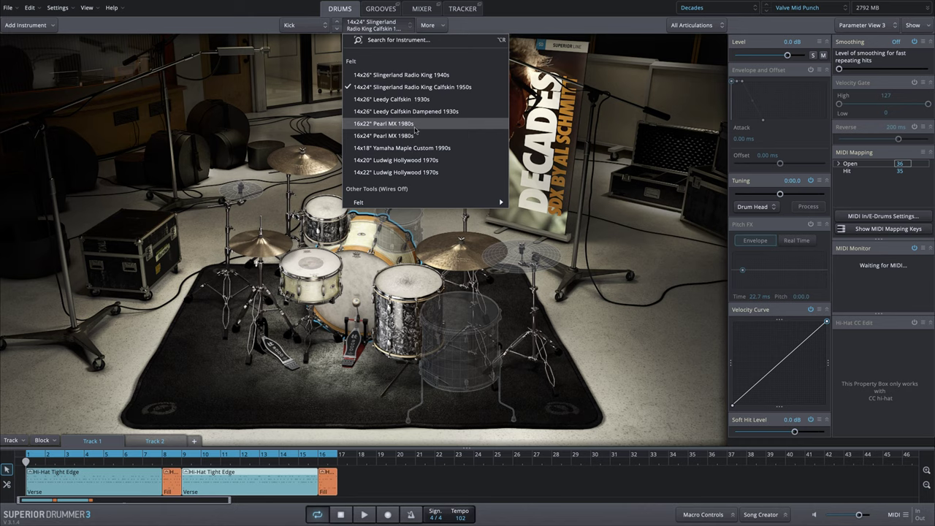
left_click(385, 123)
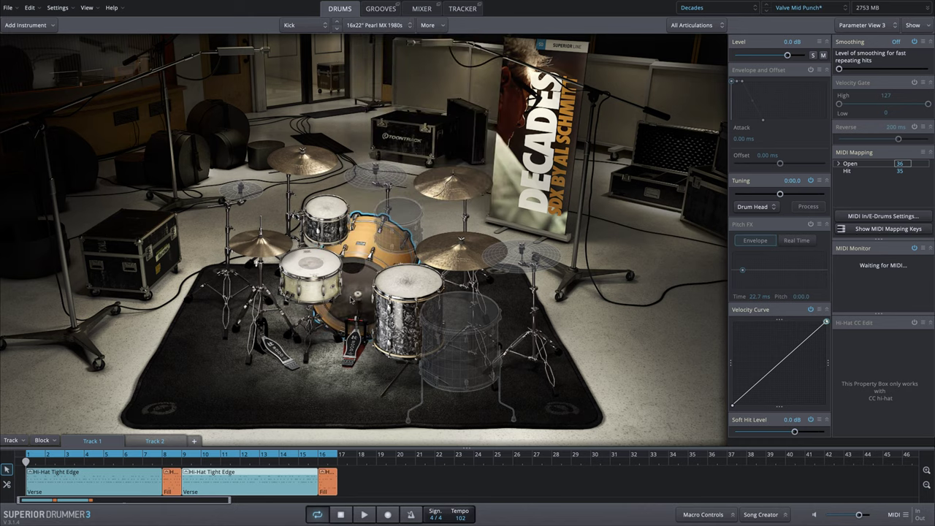
left_click(354, 300)
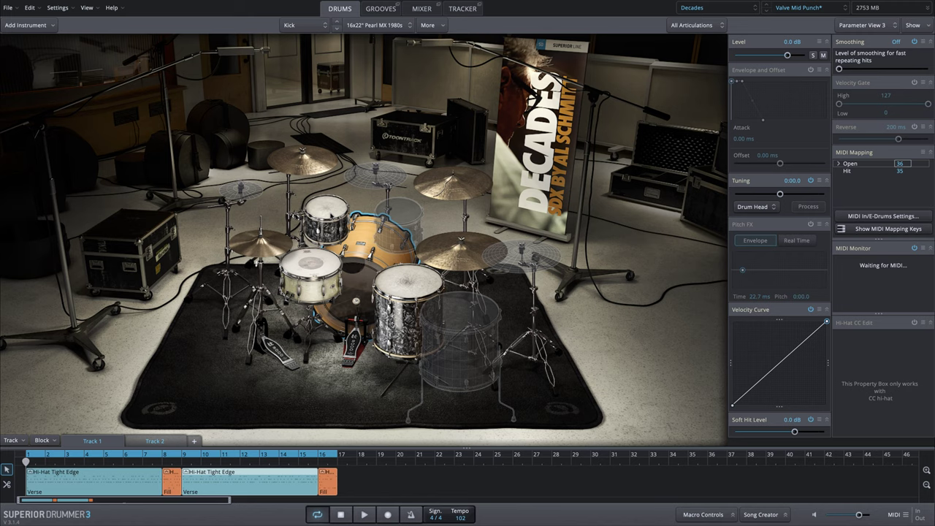
Step: Make the rack tom a 9x13" and the floor tom a 12x14" Slingerland Radio King 1940s
left_click(326, 217)
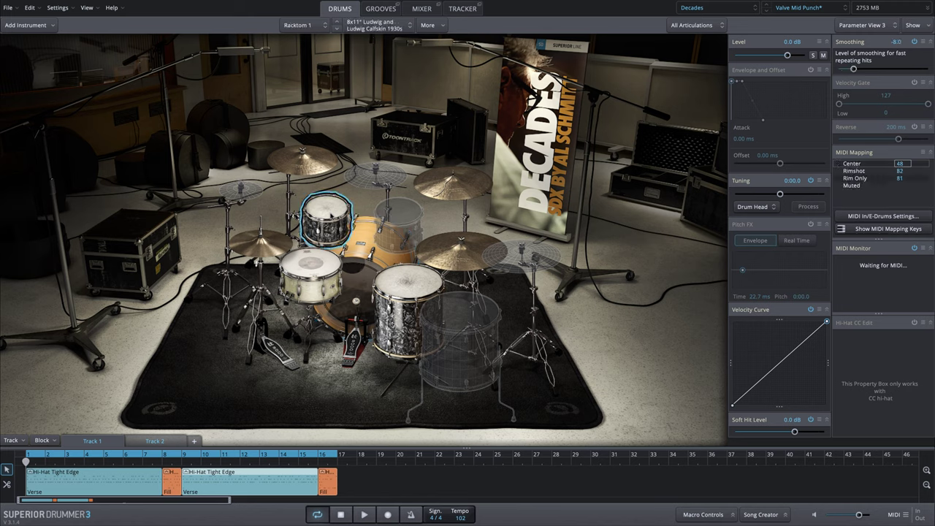
left_click(402, 296)
left_click(332, 217)
left_click(377, 34)
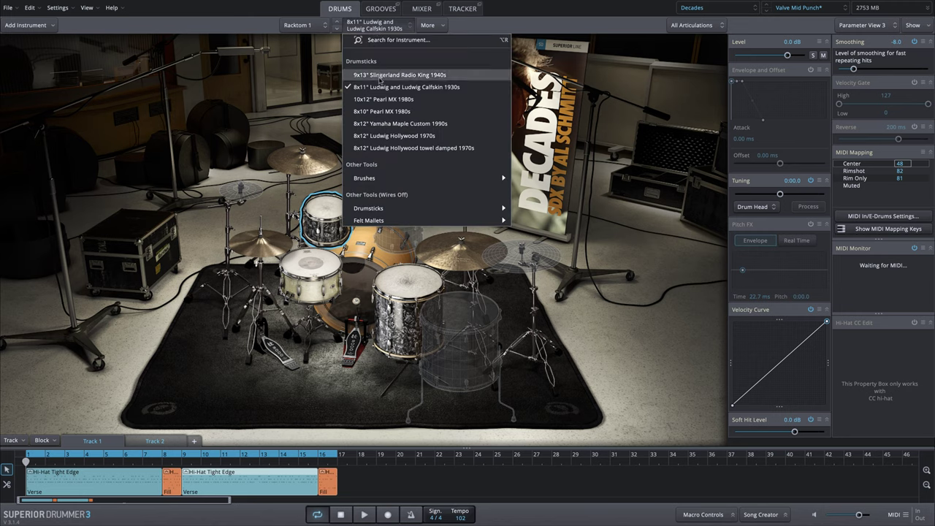
left_click(377, 76)
left_click(406, 303)
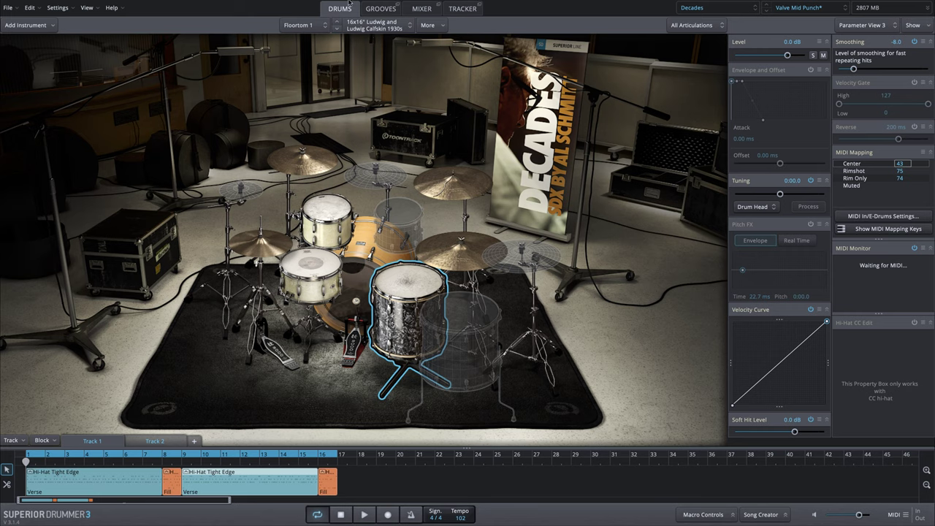
left_click(360, 28)
left_click(371, 75)
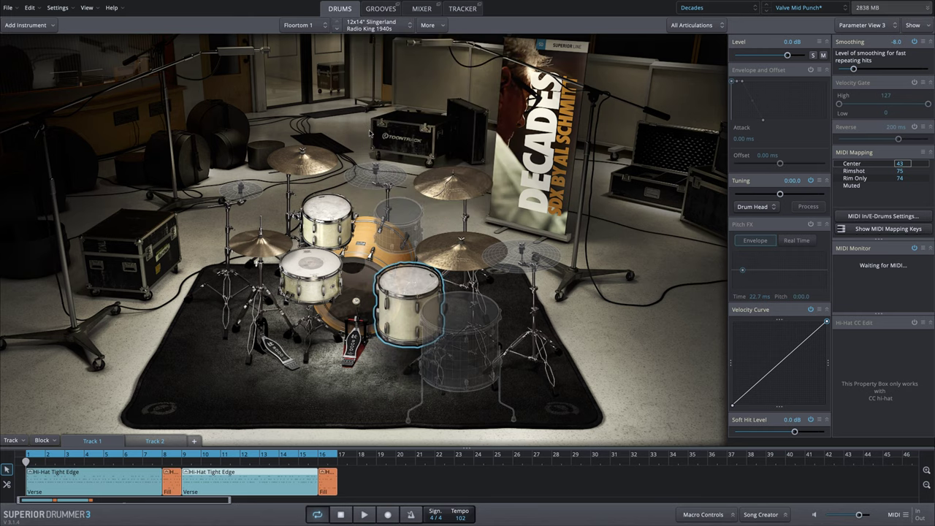
left_click(328, 212)
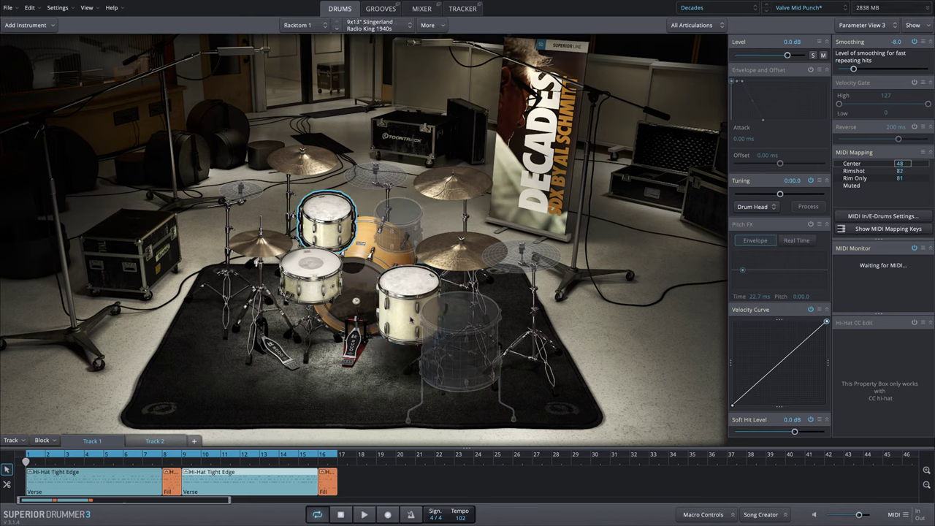
left_click(408, 288)
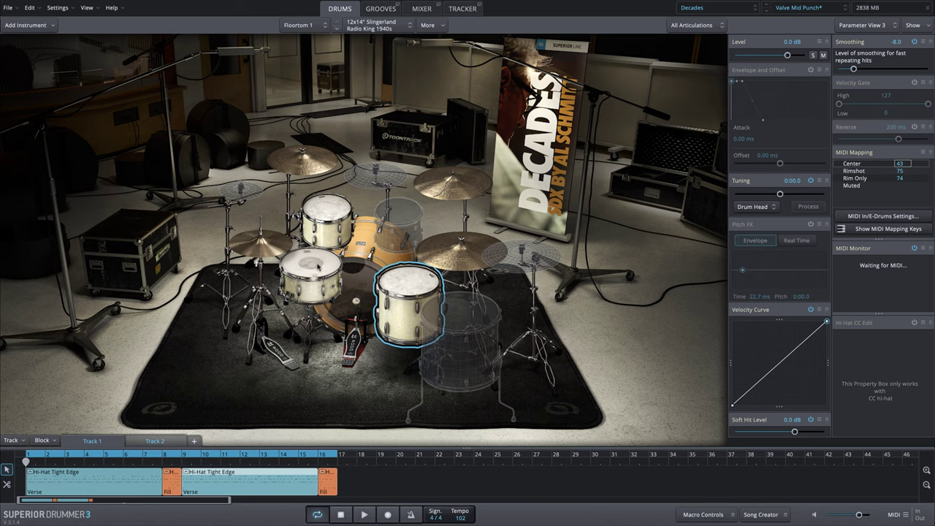
Step: Select the snare and play the groove briefly to hear it
left_click(318, 267)
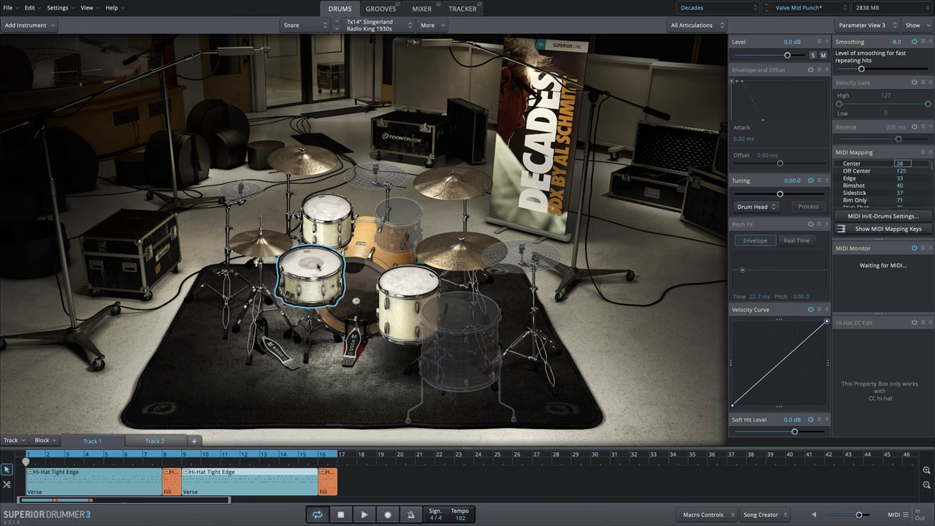
key("space")
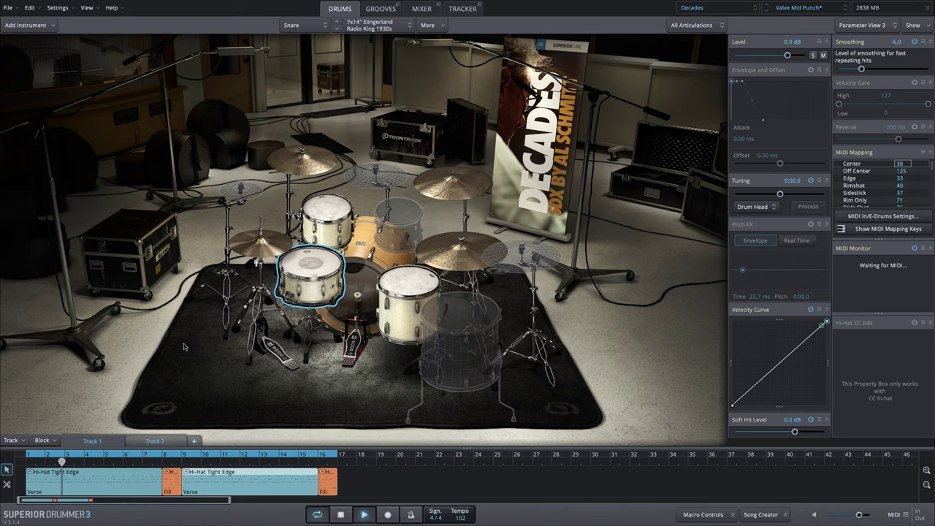
key("space")
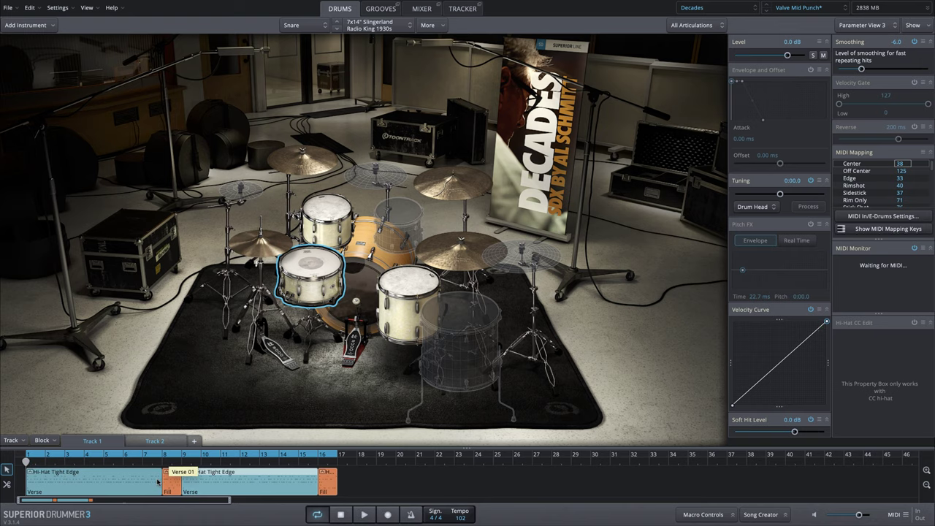
Step: Open the first Verse pattern in the Grid Editor with the Snare articulation rows expanded
double_click(108, 485)
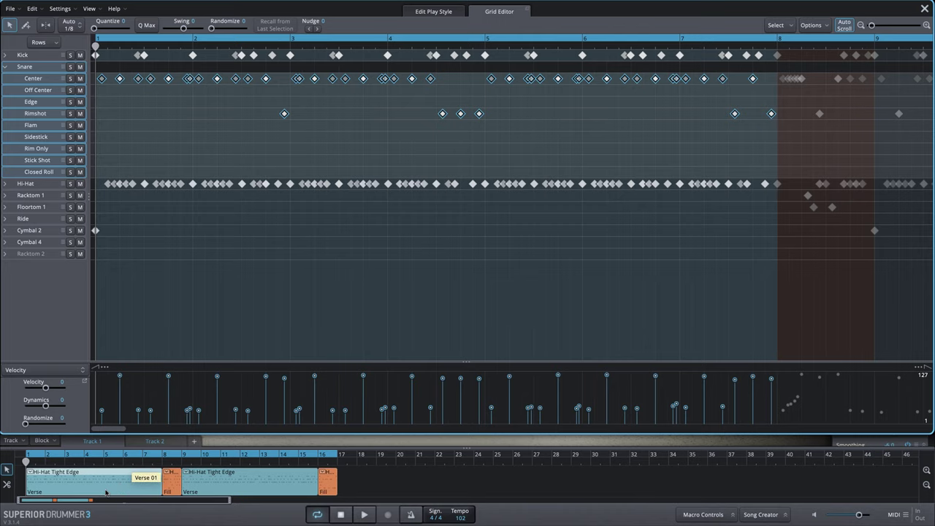
left_click(5, 67)
left_click(5, 68)
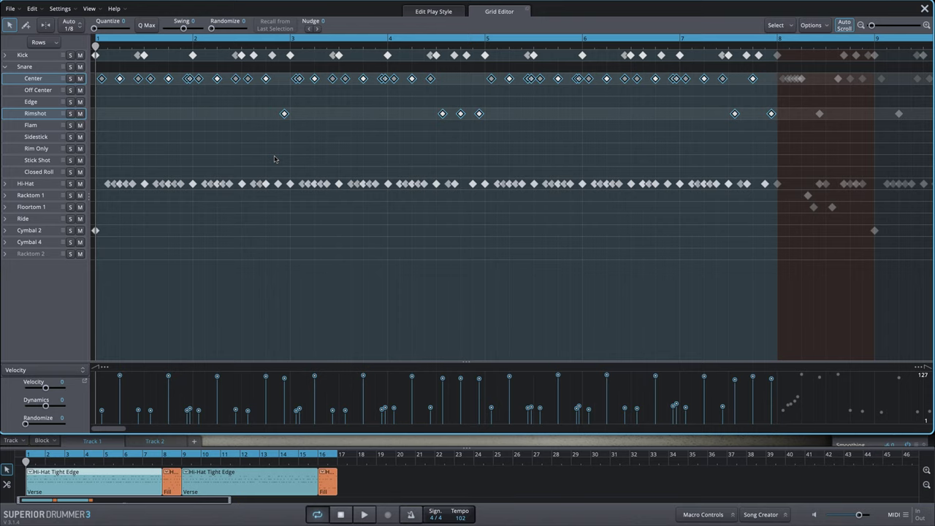
left_click(860, 26)
left_click(861, 26)
left_click_drag(151, 110, 833, 137)
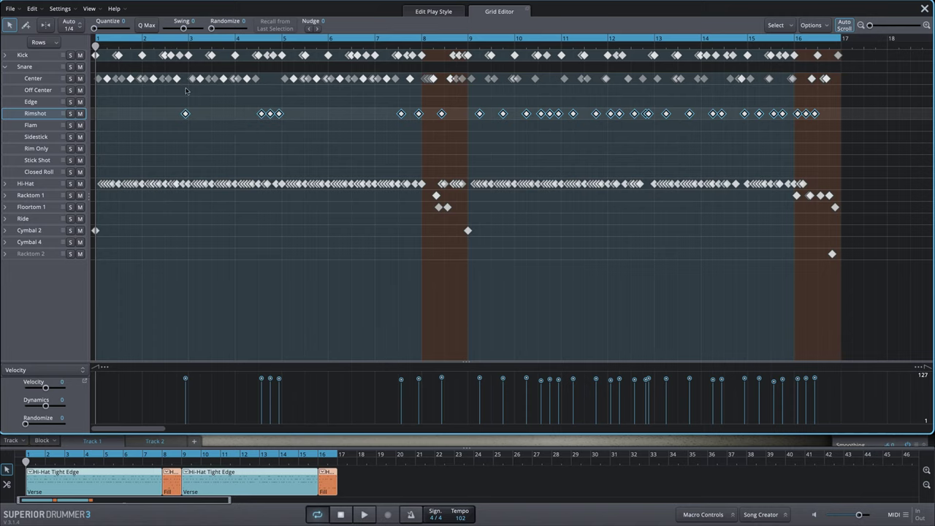
left_click(926, 25)
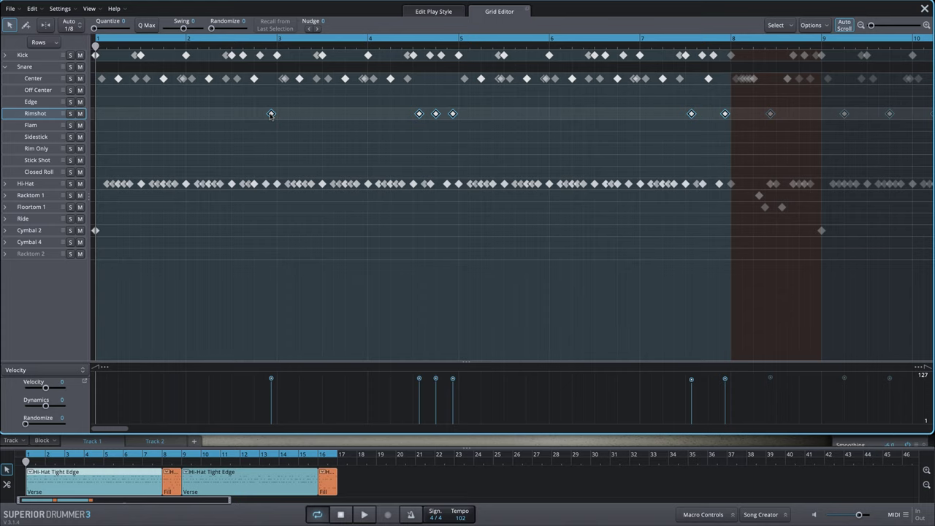
left_click_drag(270, 114, 270, 83)
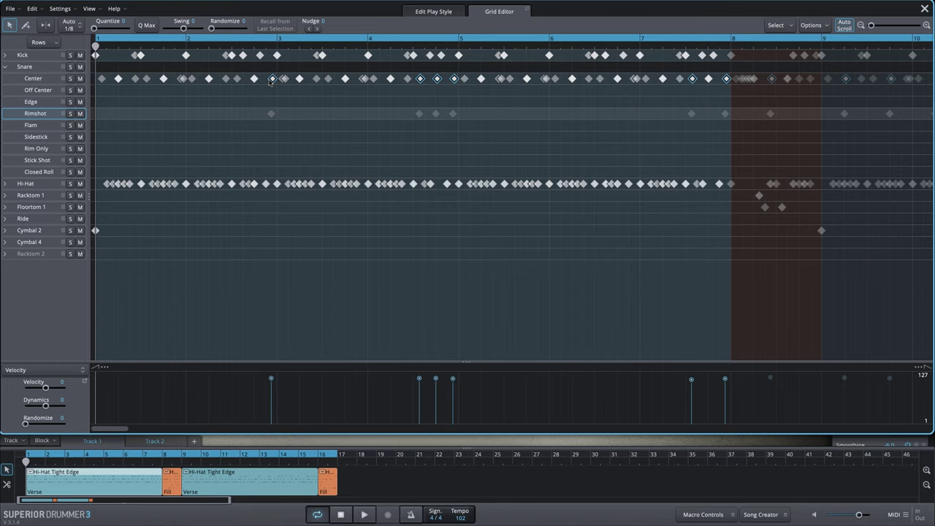
key("Escape")
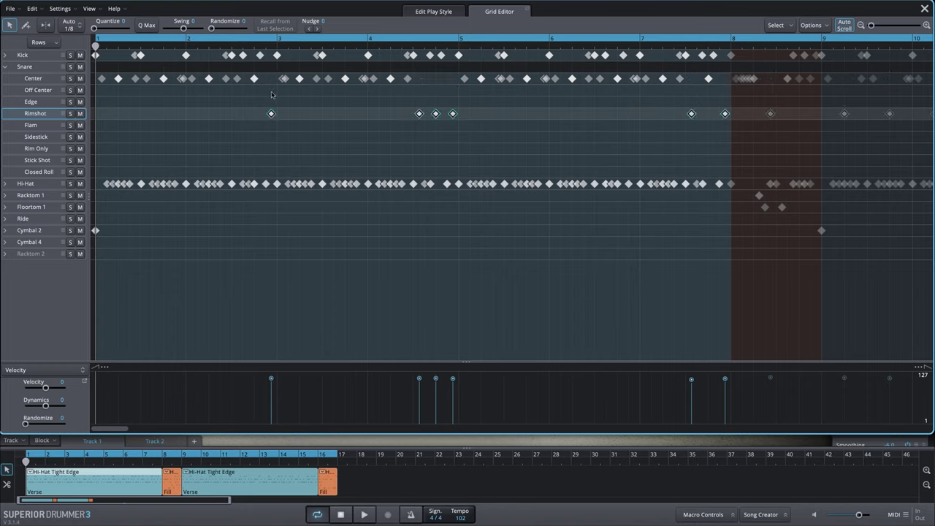
left_click(47, 28)
left_click_drag(270, 117, 276, 117)
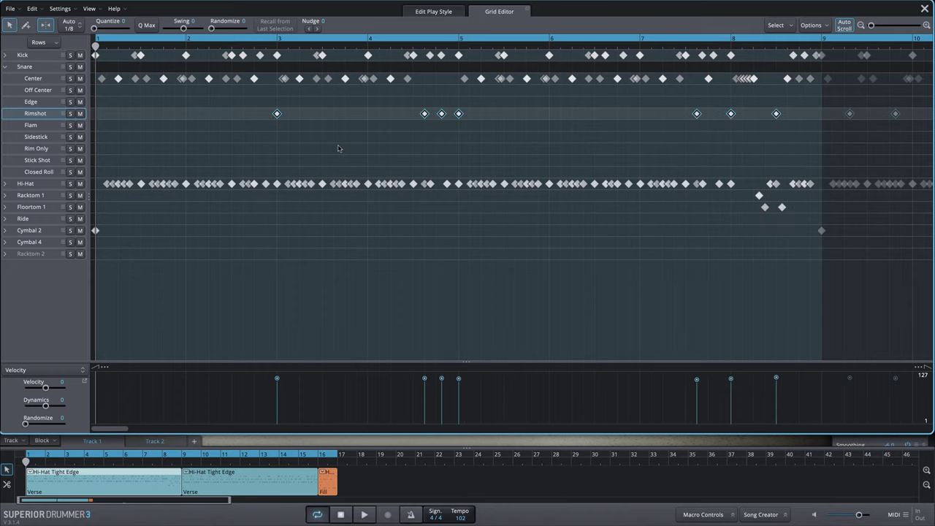
key("ctrl+z")
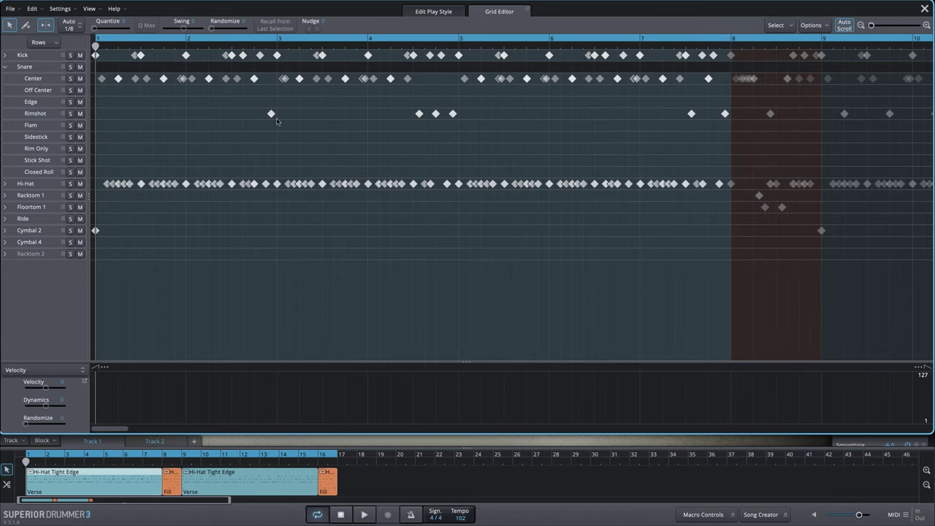
Step: Move all Rimshot snare notes onto the Center row and zoom out to the whole pattern
left_click(276, 118)
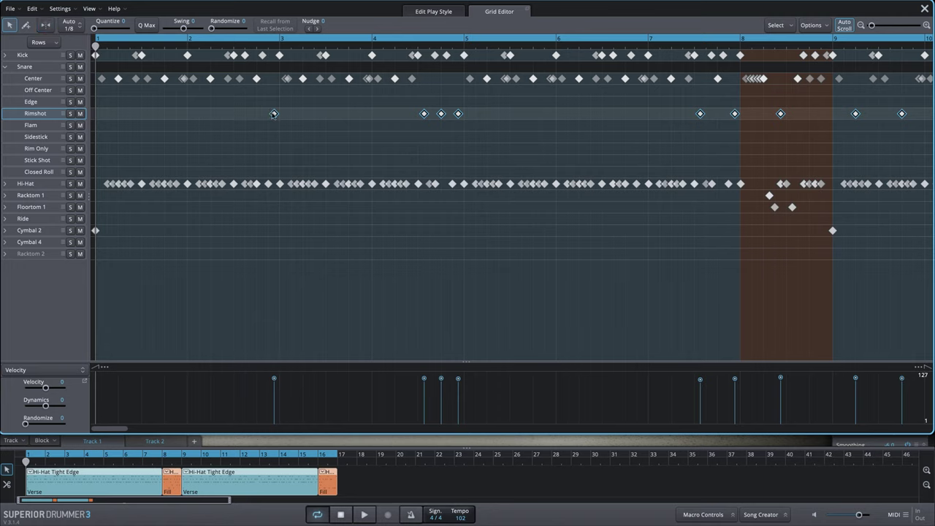
left_click_drag(274, 115, 264, 83)
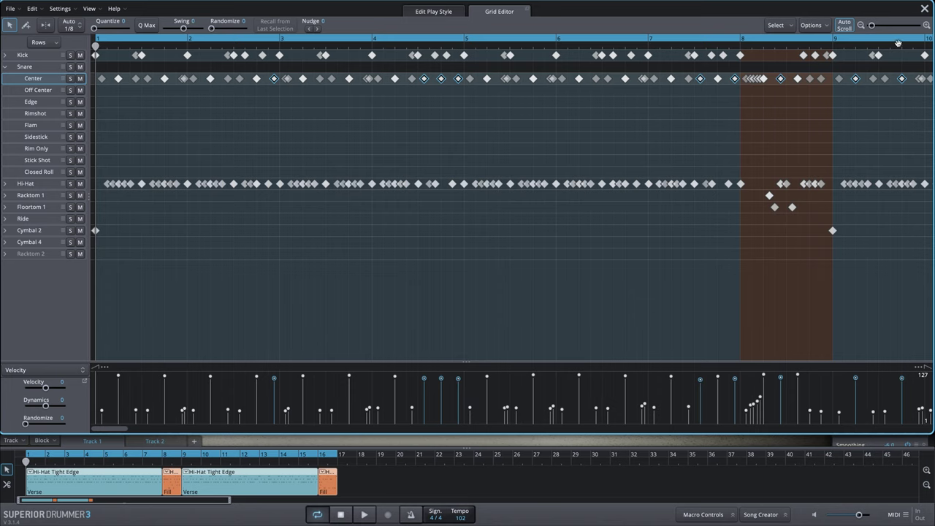
left_click(861, 26)
left_click(861, 26)
left_click(863, 26)
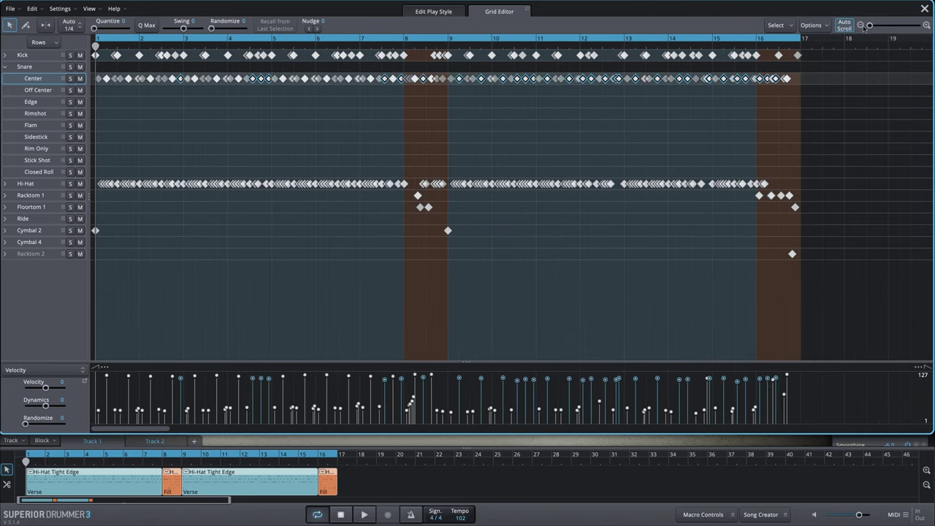
Step: Play the edited pattern, stop it, and close the Grid Editor
key("space")
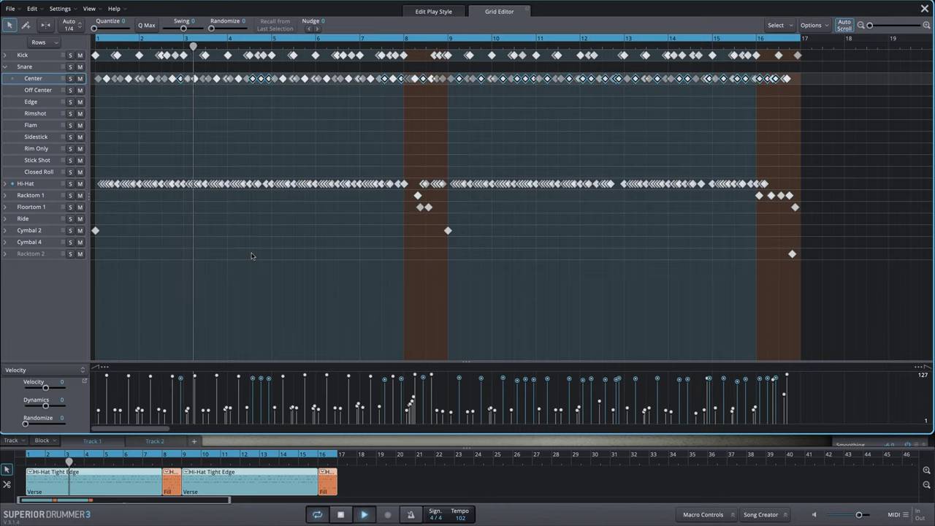
key("space")
left_click(924, 9)
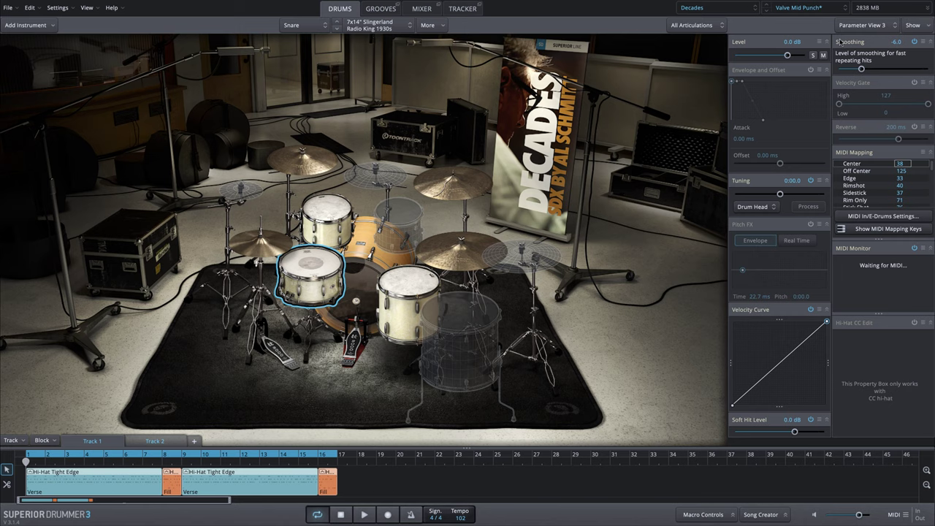
Step: Start stacking an instrument on the snare's Center articulation and scroll to the Ludwig Black Beauty 1970s snares
left_click(310, 265)
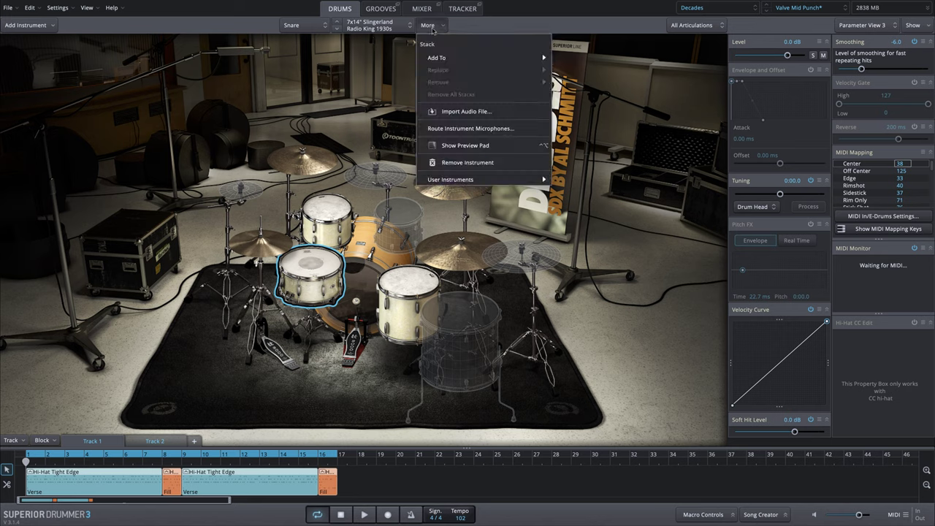
mouse_move(447, 58)
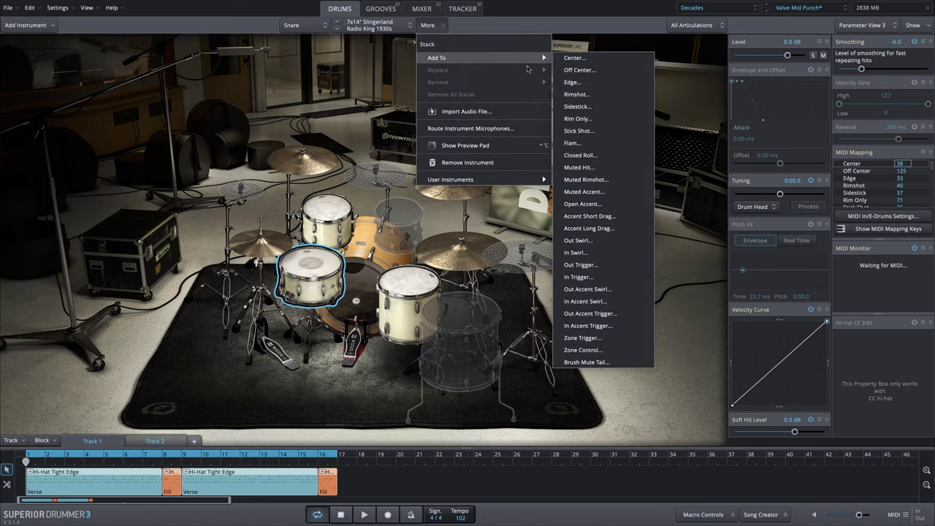
left_click(590, 58)
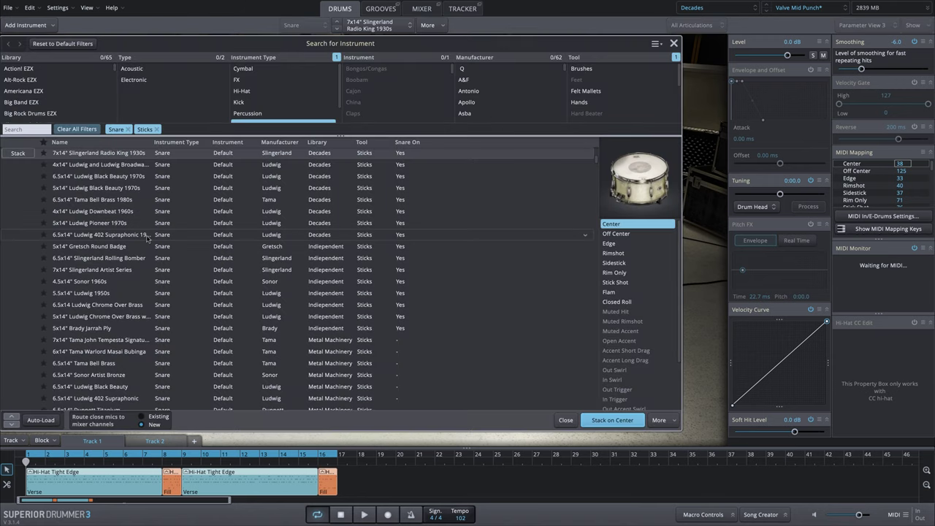
scroll(145, 239, "up", 3)
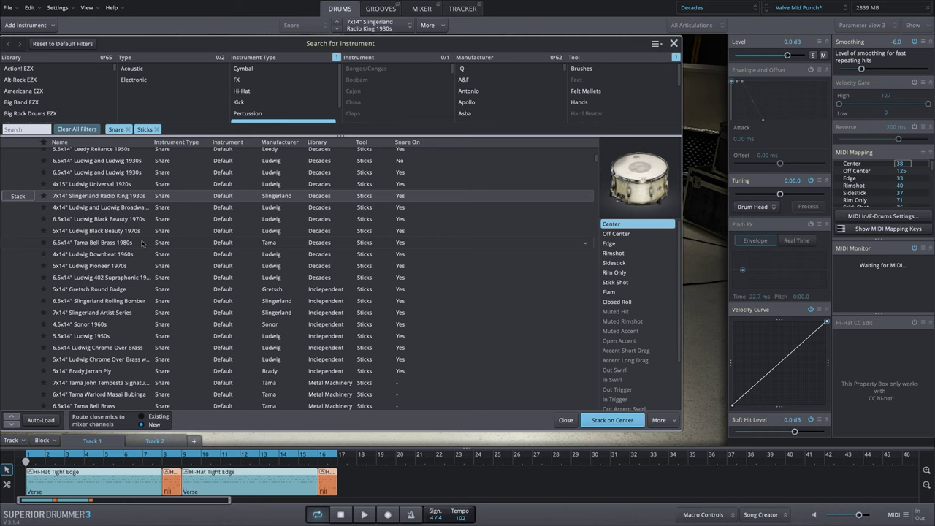
scroll(142, 243, "up", 3)
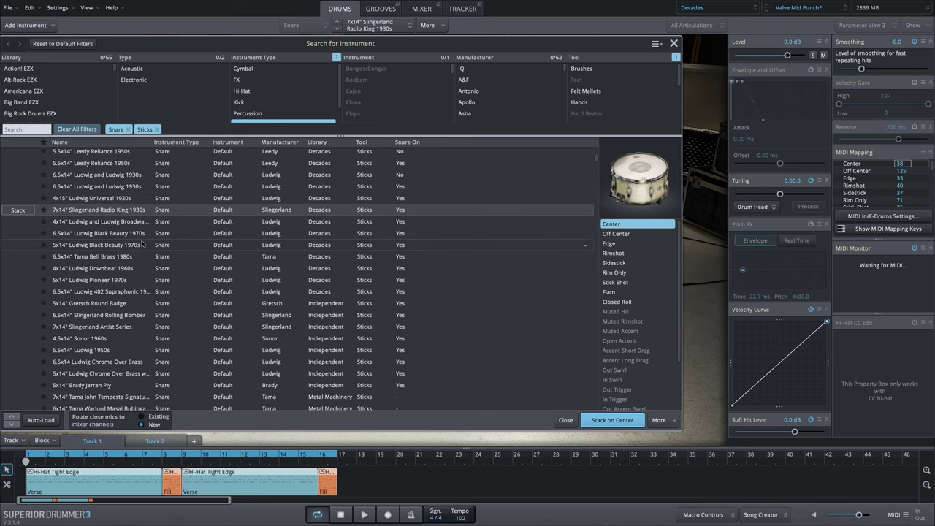
scroll(143, 244, "up", 2)
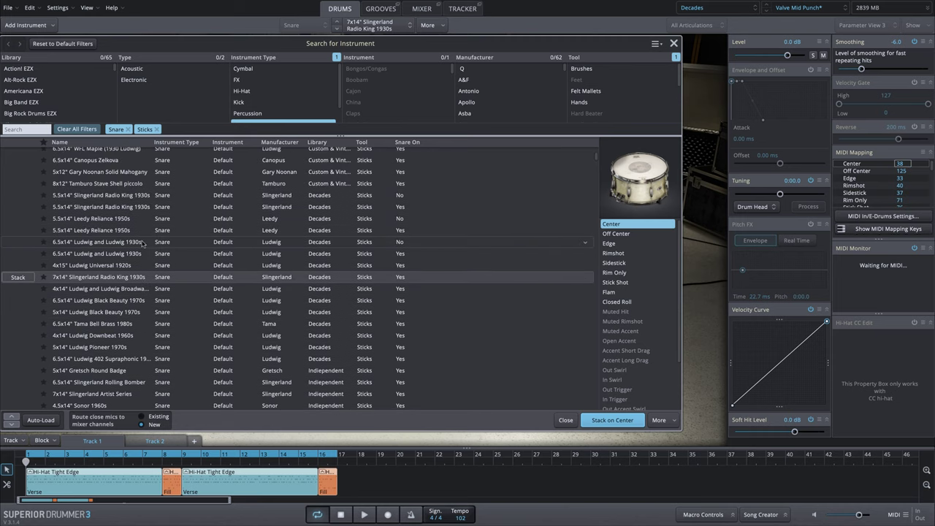
Step: Stack the 6.5x14" Ludwig Black Beauty 1970s onto the snare's Center articulation
left_click(91, 300)
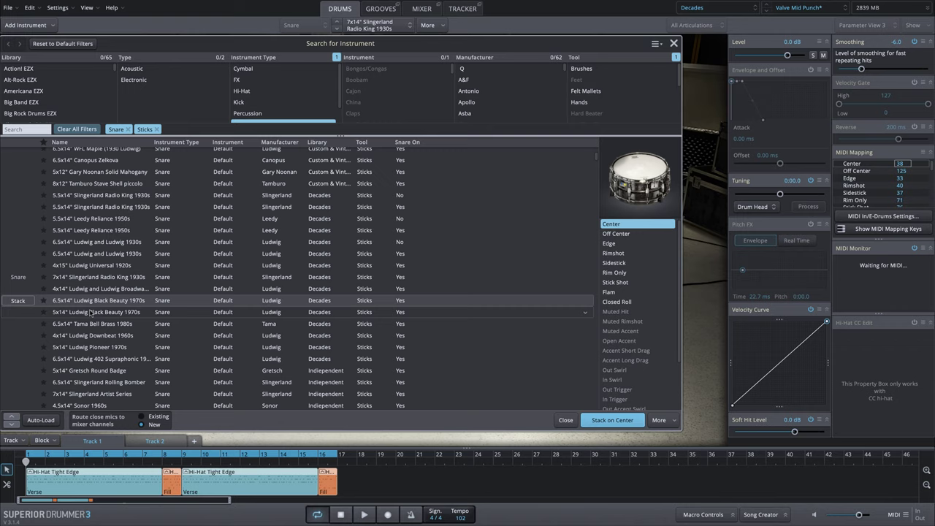
left_click(91, 312)
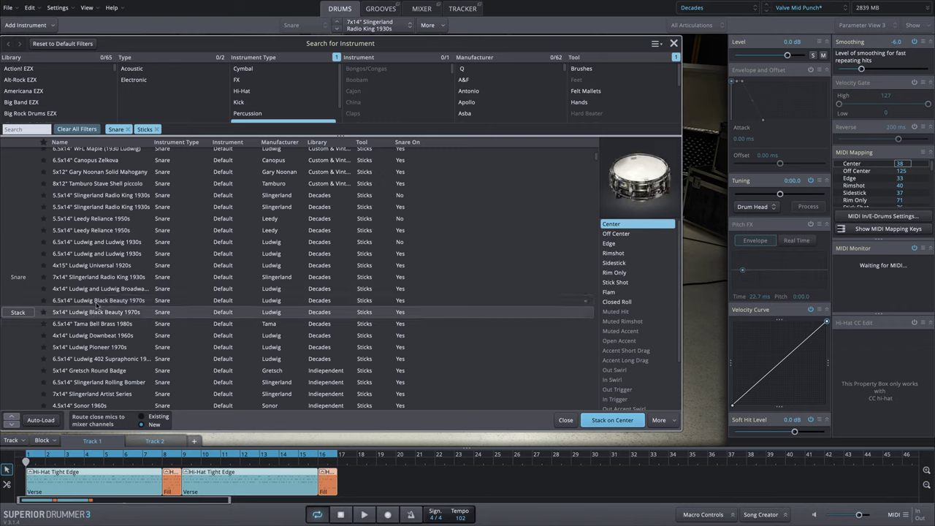
left_click(97, 303)
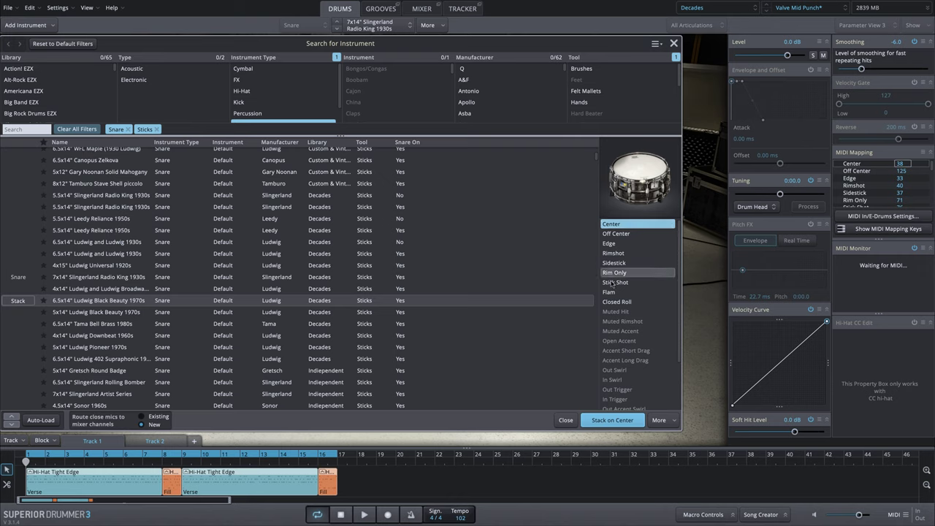
left_click(613, 254)
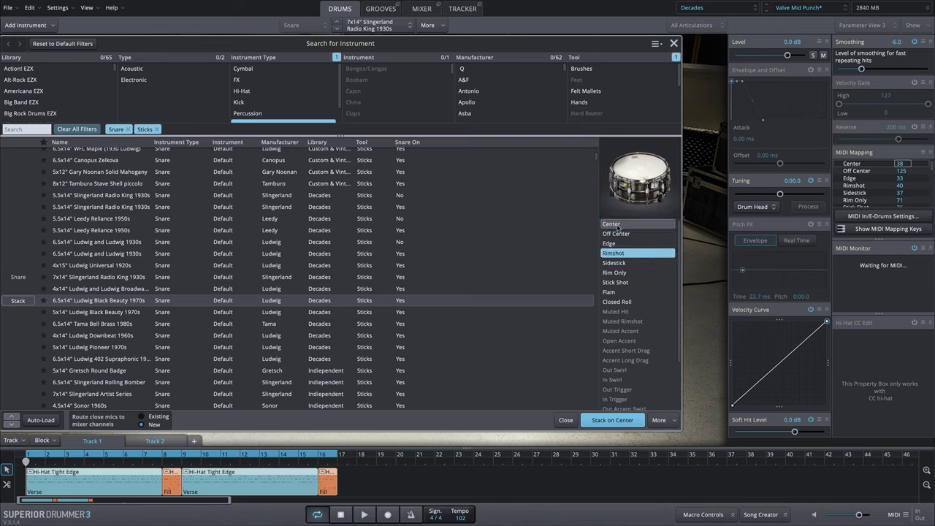
left_click(617, 226)
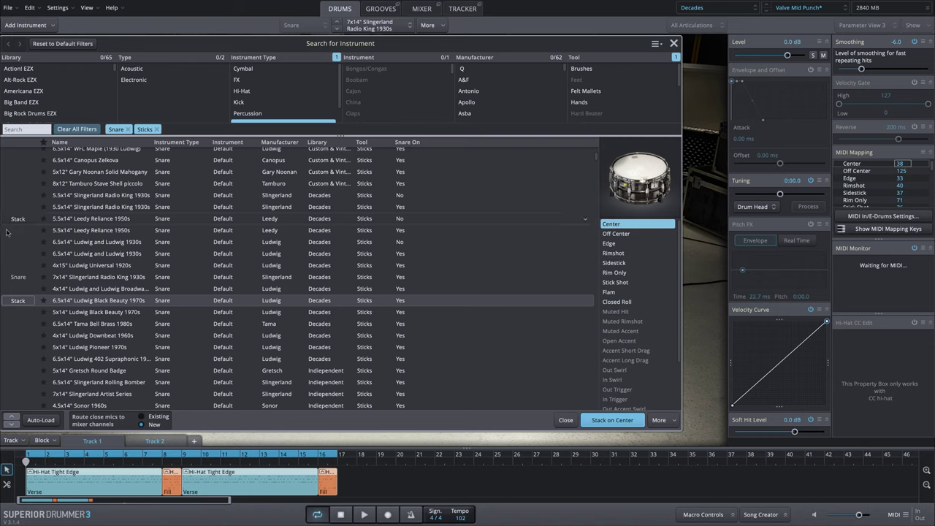
left_click(584, 420)
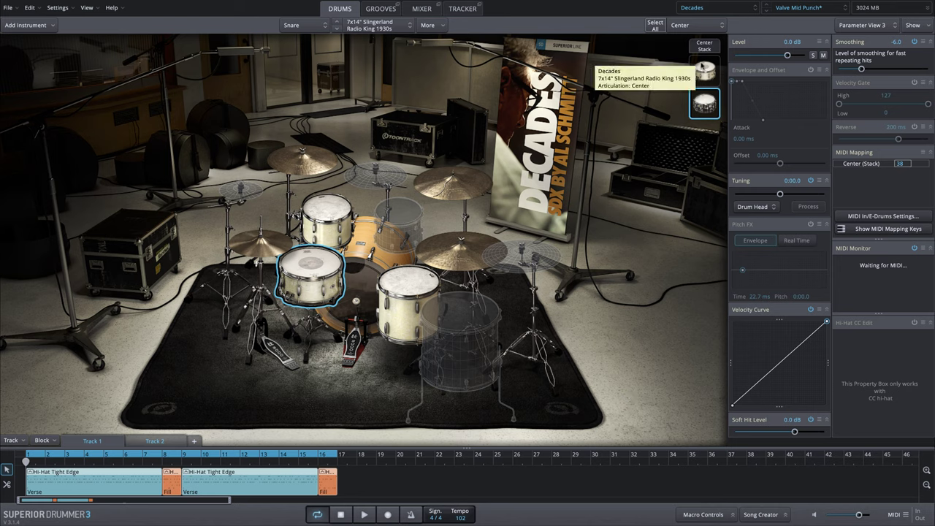
left_click(702, 67)
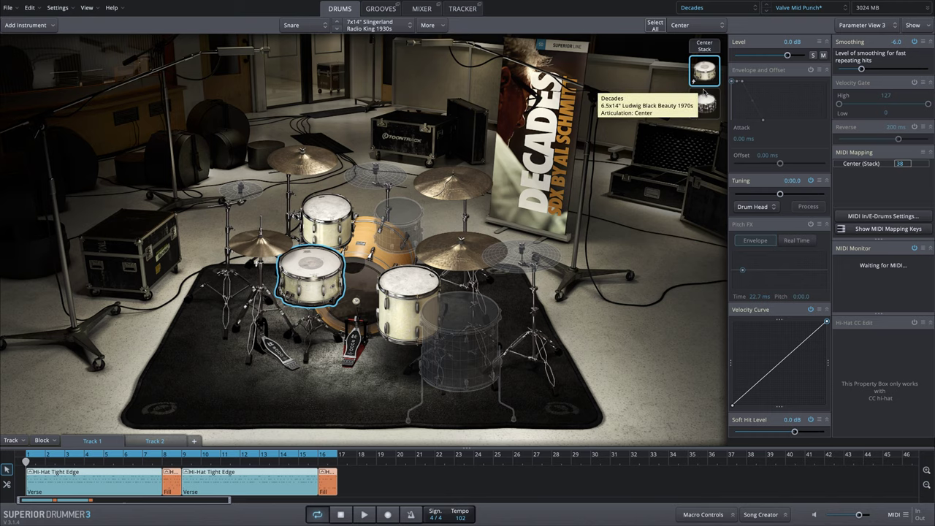
Step: In the Mixer, enable Reverb bleed from the stacked Ludwig snare
left_click(704, 93)
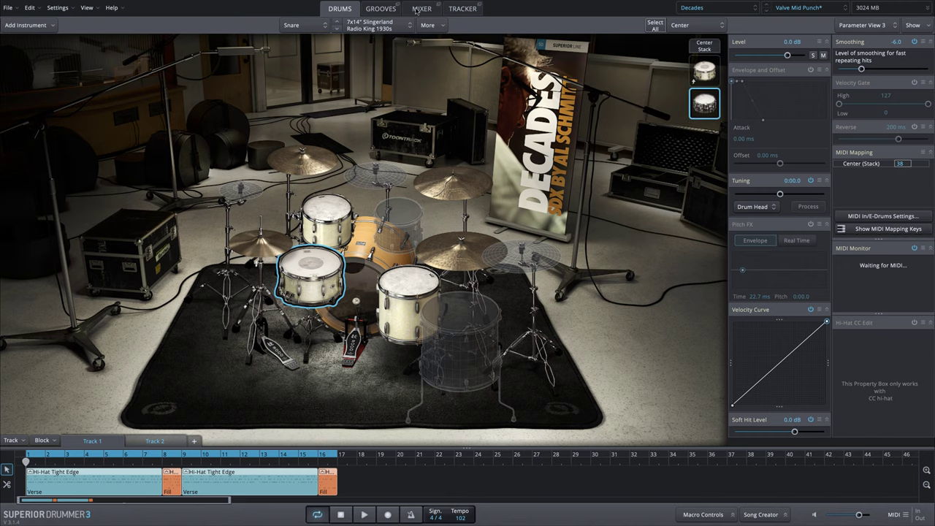
left_click(418, 9)
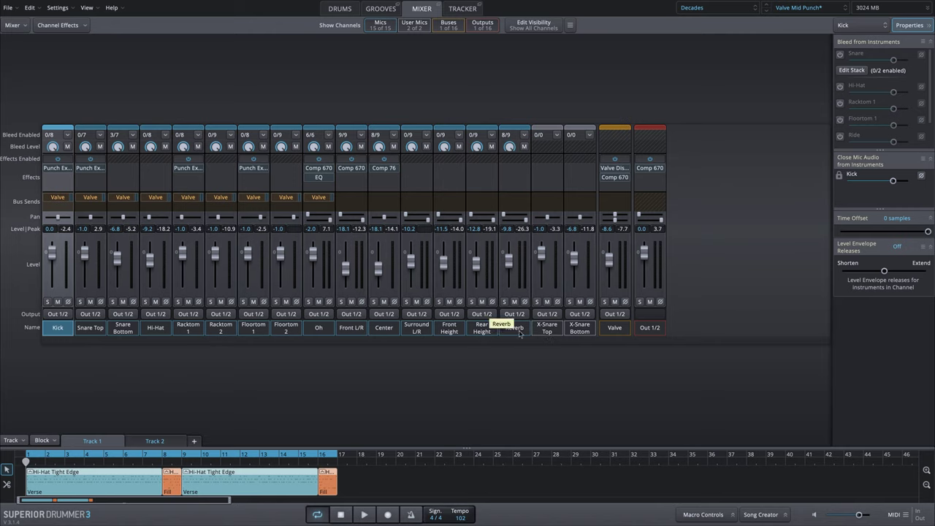
left_click(516, 330)
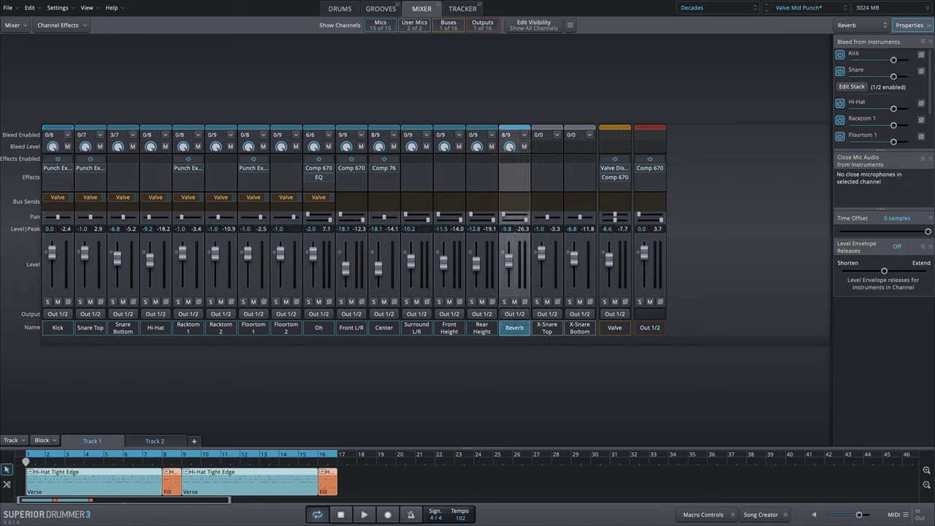
left_click(840, 88)
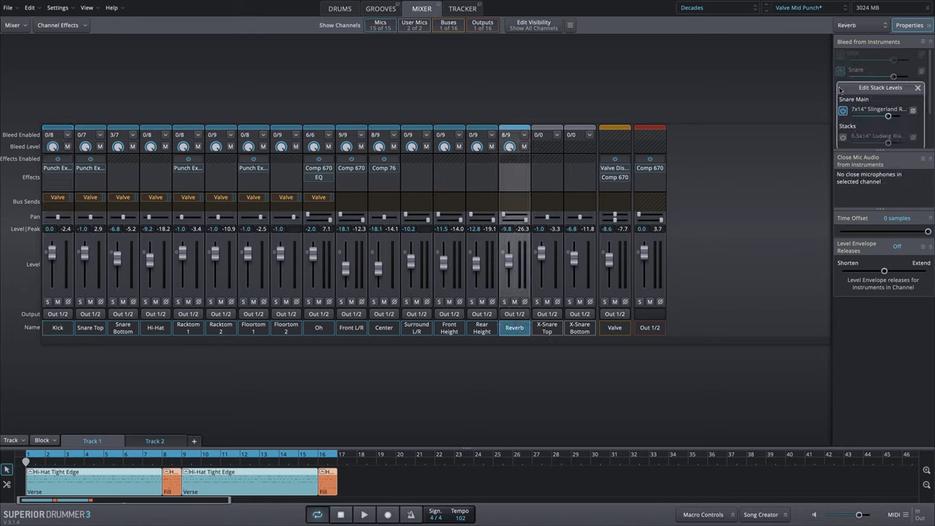
left_click(843, 139)
left_click(918, 88)
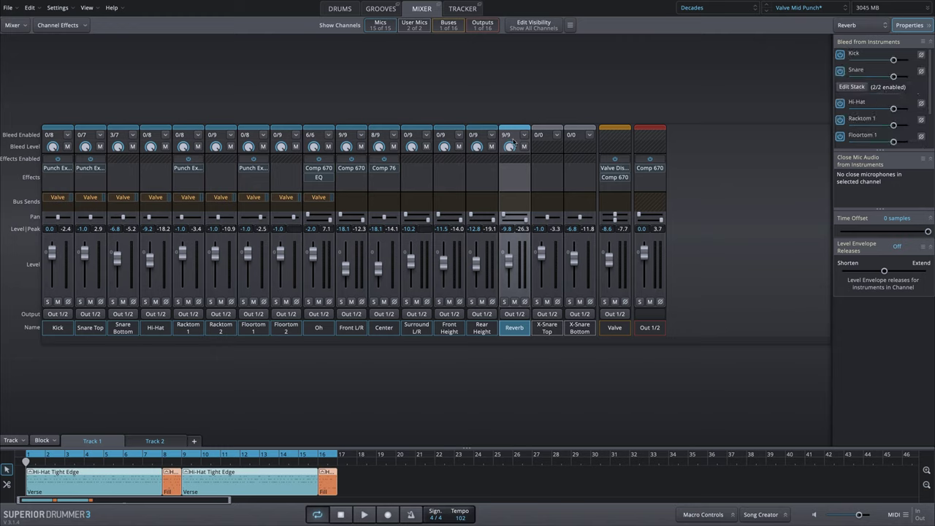
Step: Enable bleed from all instruments on the Center channel, then return to the drum kit
left_click(383, 327)
left_click(394, 136)
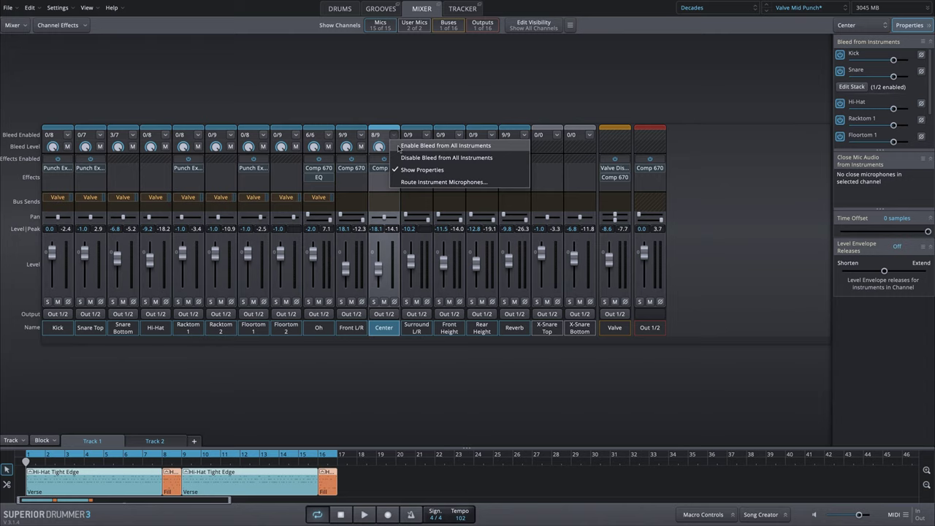
left_click(398, 145)
left_click(851, 86)
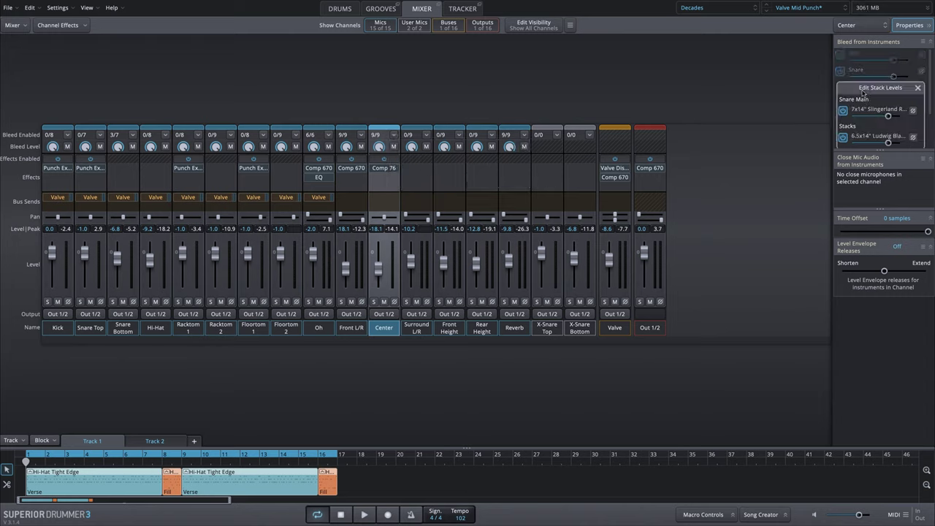
key("Escape")
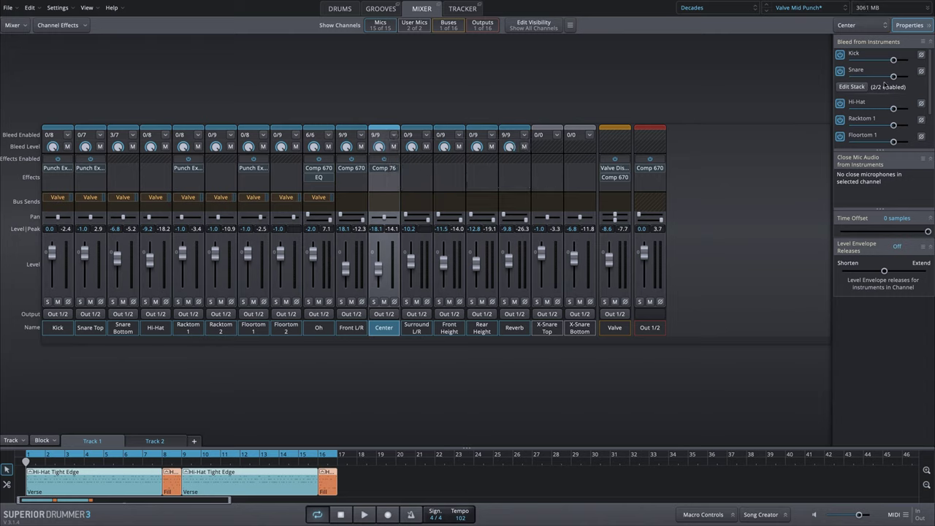
left_click(338, 9)
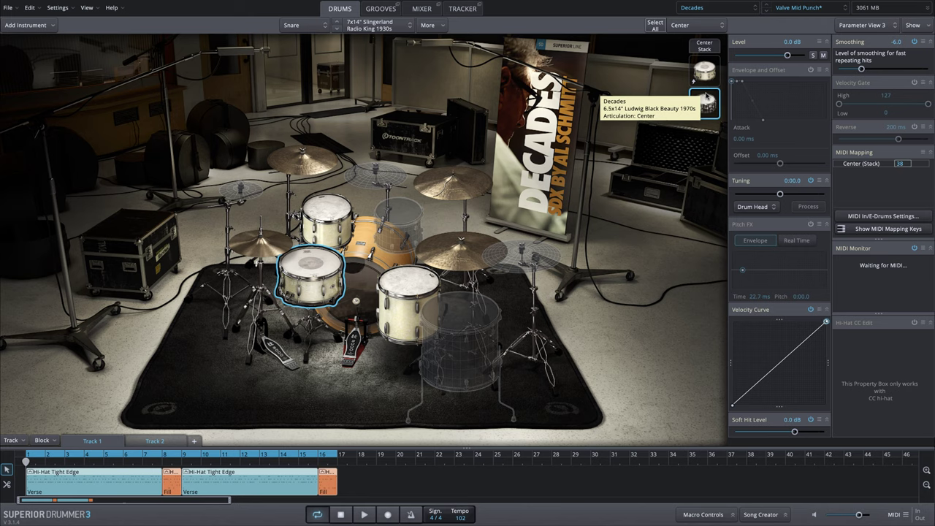
left_click(705, 49)
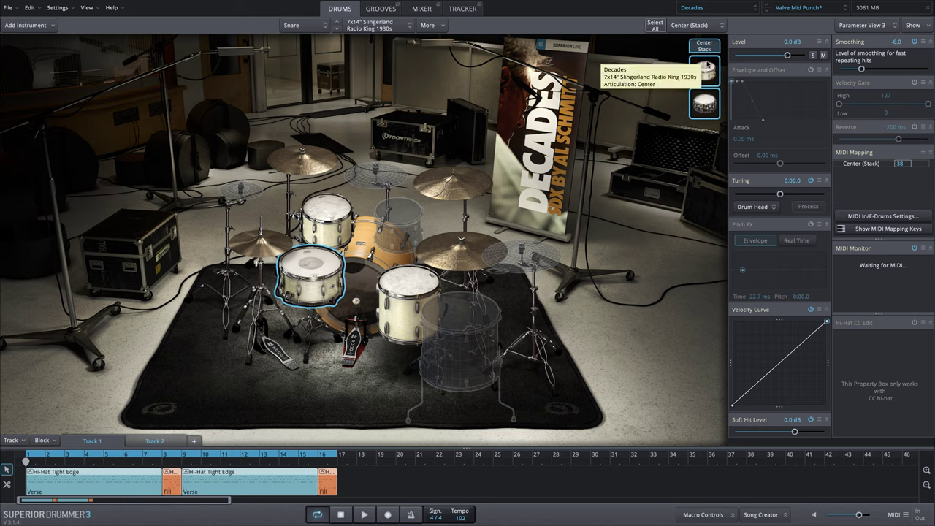
left_click(707, 67)
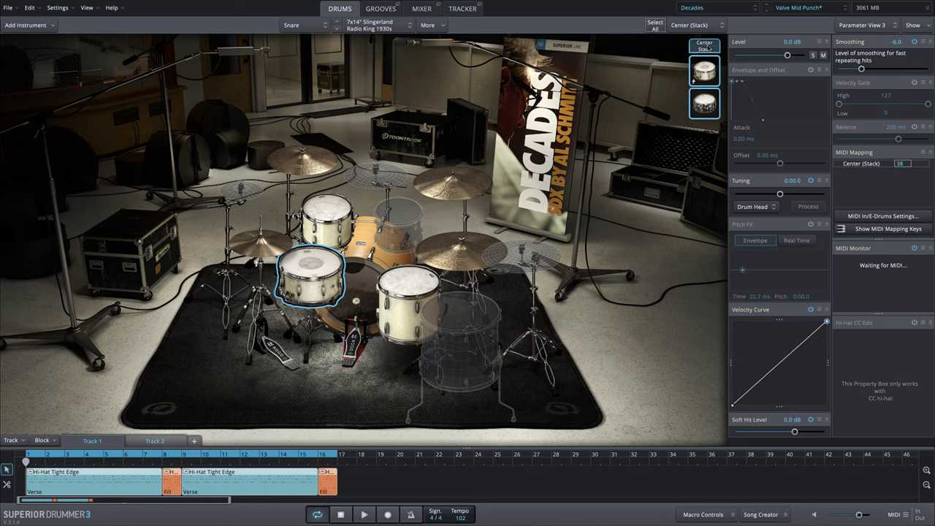
left_click(707, 48)
key("space")
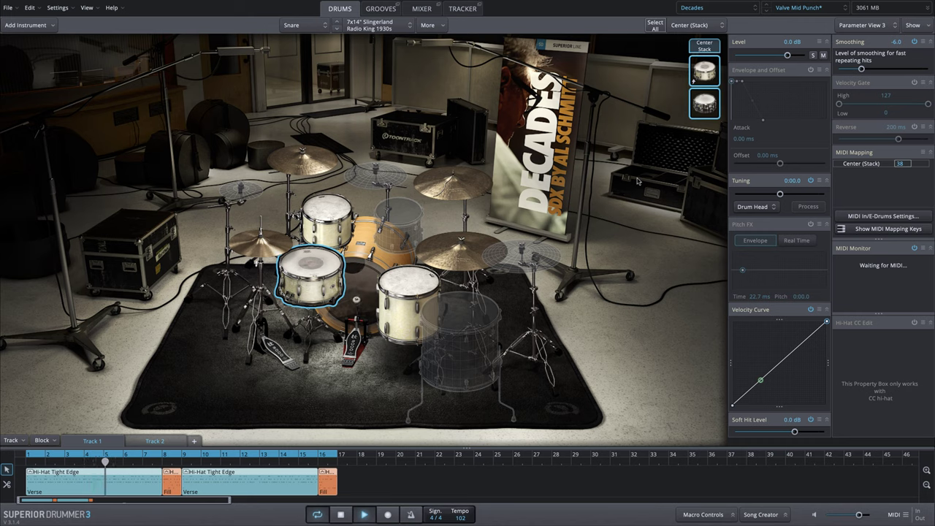
key("space")
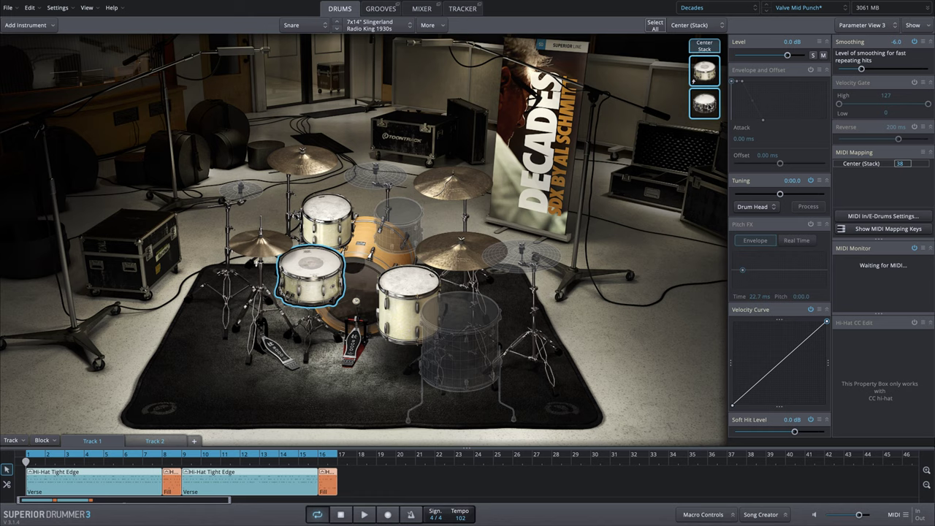
left_click(702, 101)
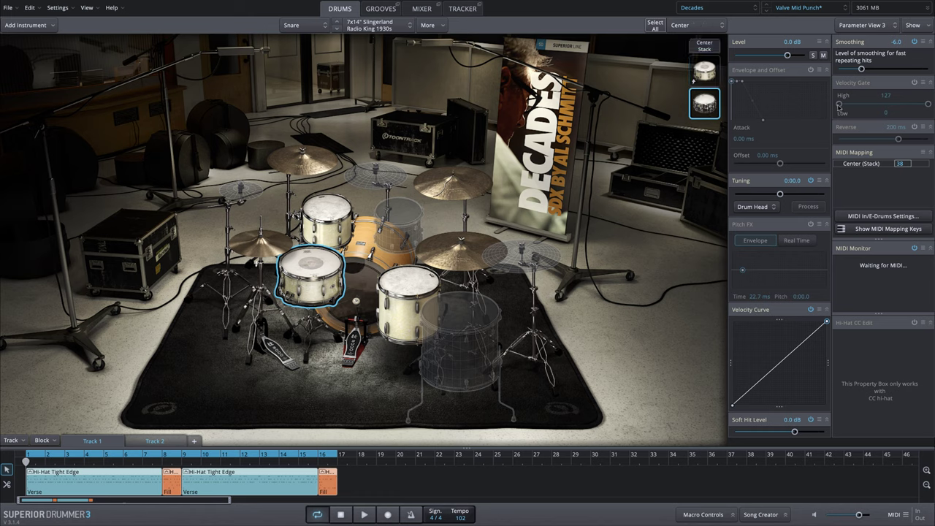
mouse_move(839, 106)
left_mouse_down()
mouse_move(914, 124)
mouse_move(837, 106)
left_mouse_up()
left_click(914, 83)
left_click(373, 27)
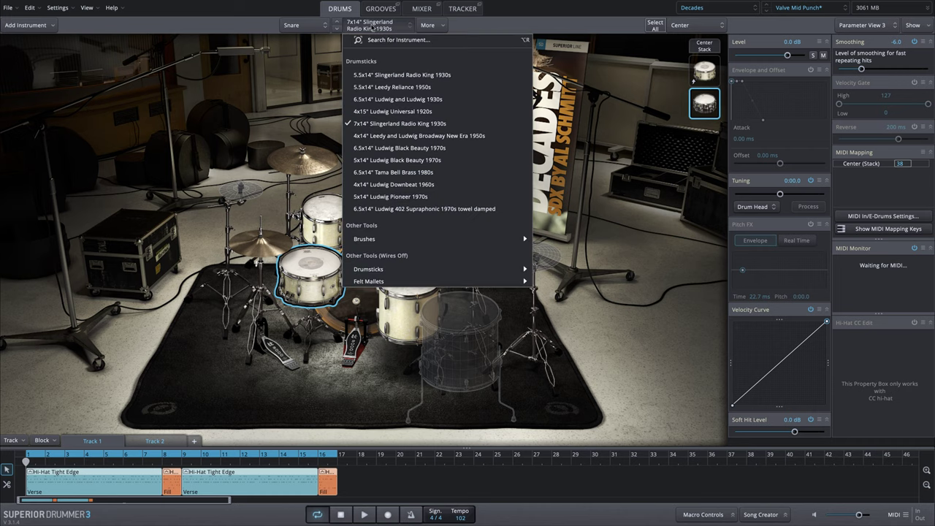
left_click(381, 75)
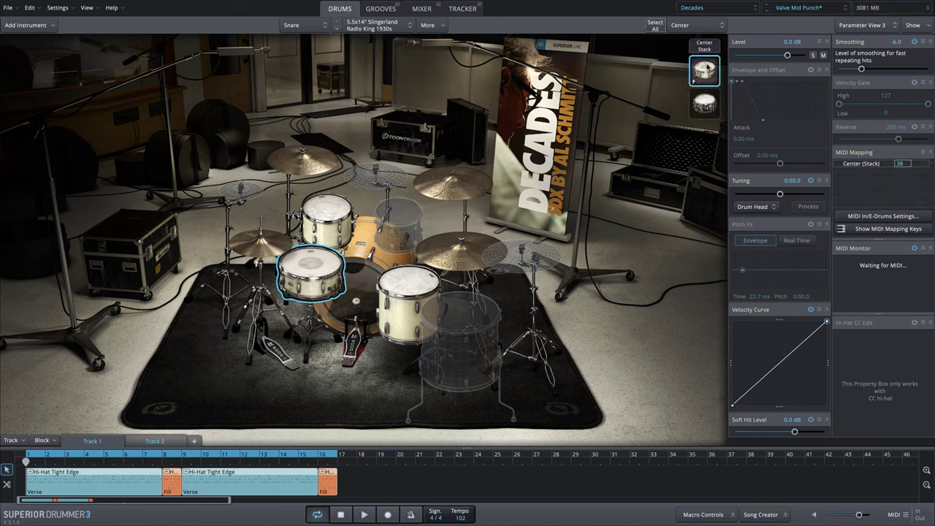
left_click(710, 97)
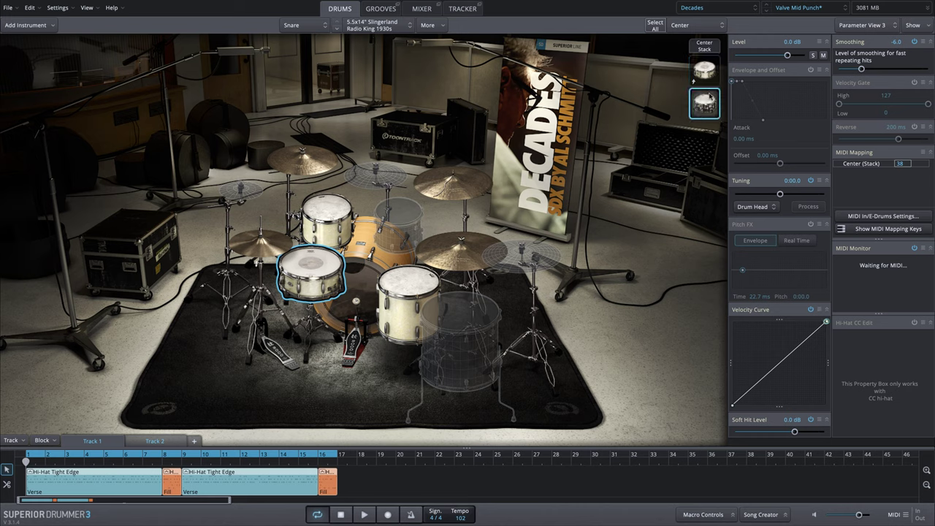
left_click(705, 45)
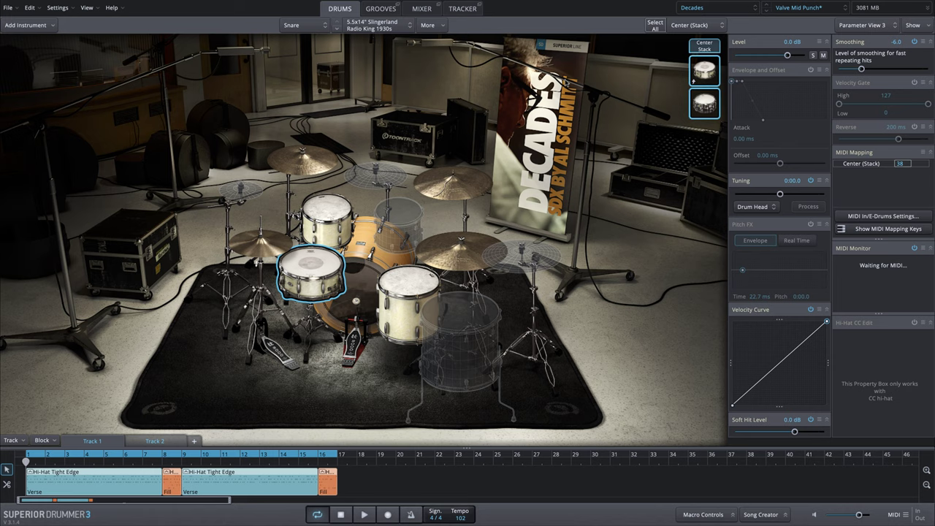
left_click(704, 103)
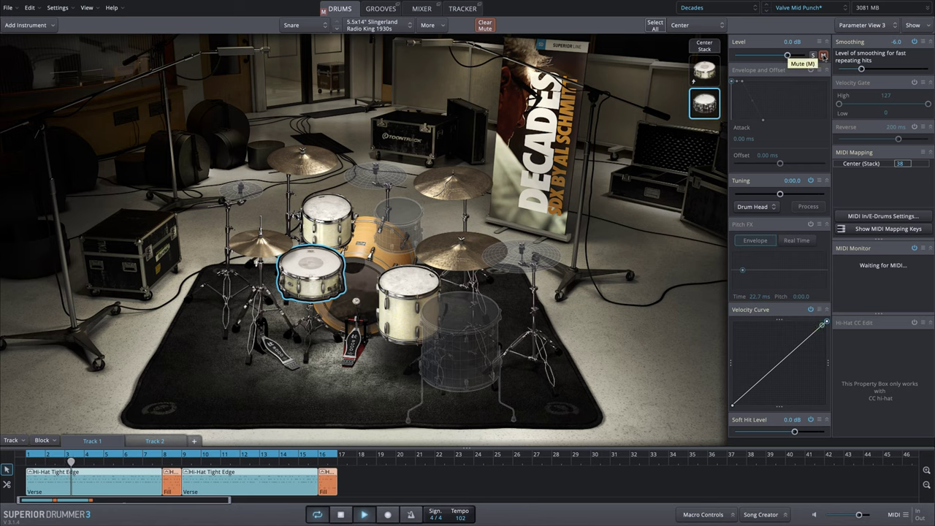
left_click(822, 55)
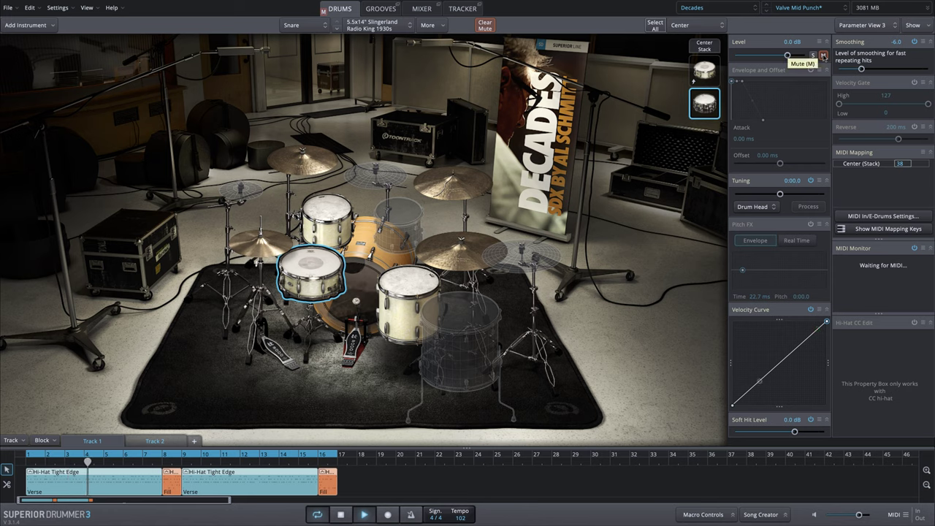
left_click(823, 56)
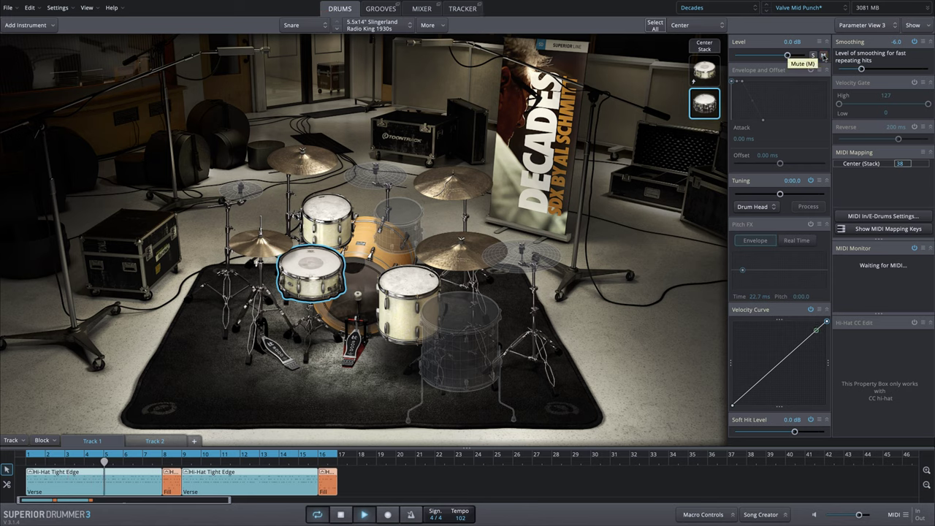
key("space")
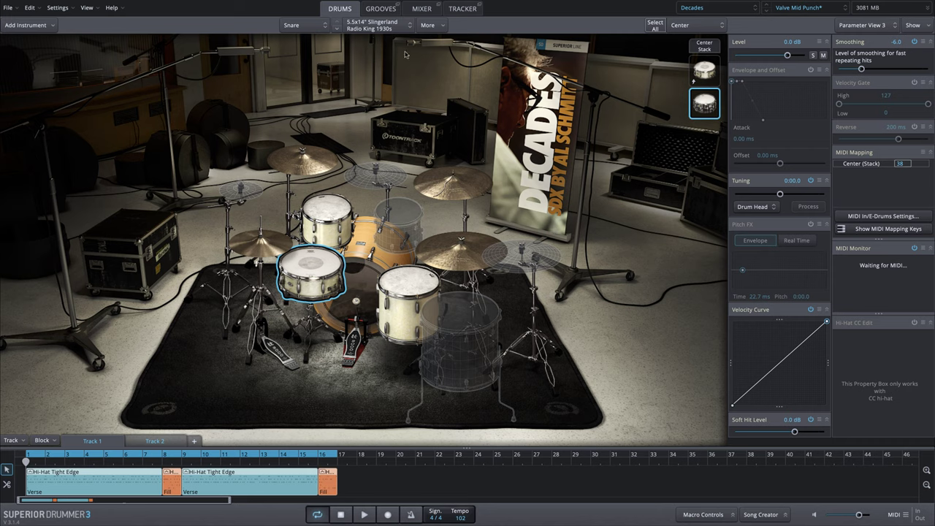
Step: Swap the main snare to the 5.5x14" Leedy Reliance 1950s and select the second stack layer
left_click(351, 28)
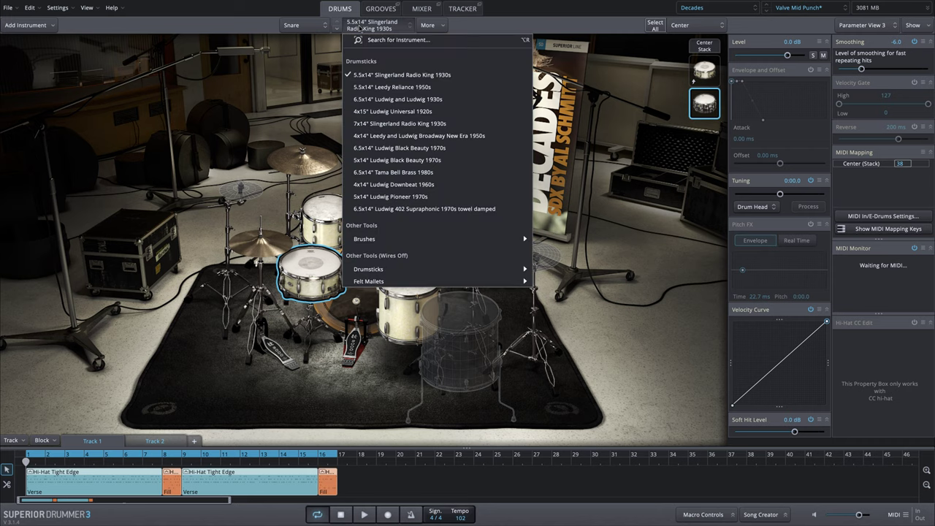
left_click(392, 87)
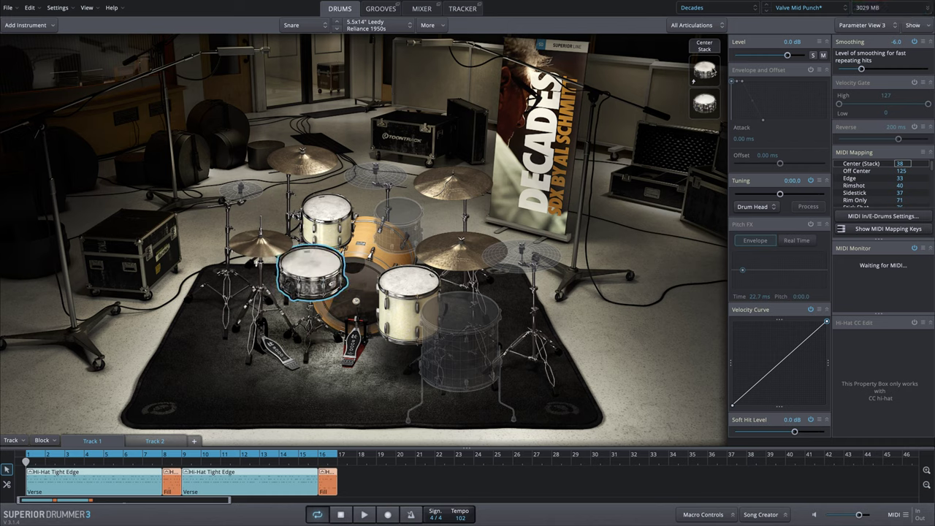
left_click(705, 103)
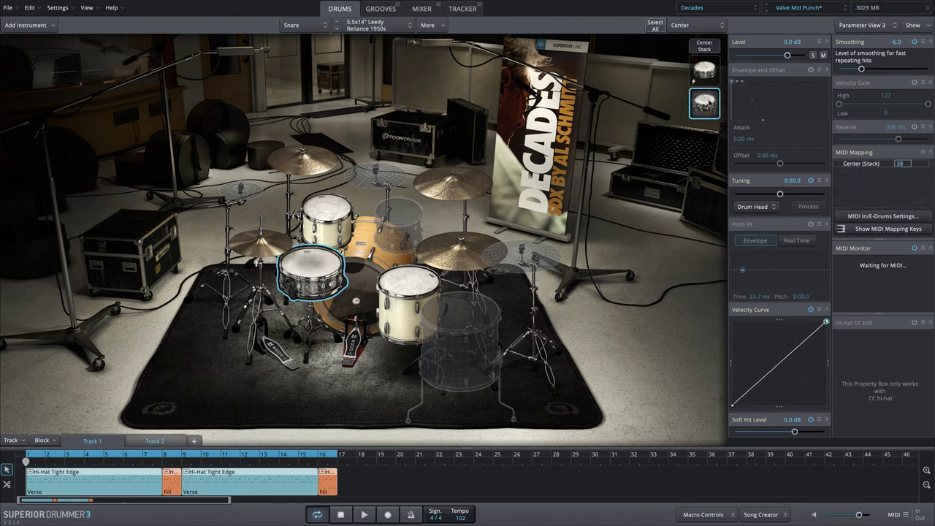
left_click(703, 46)
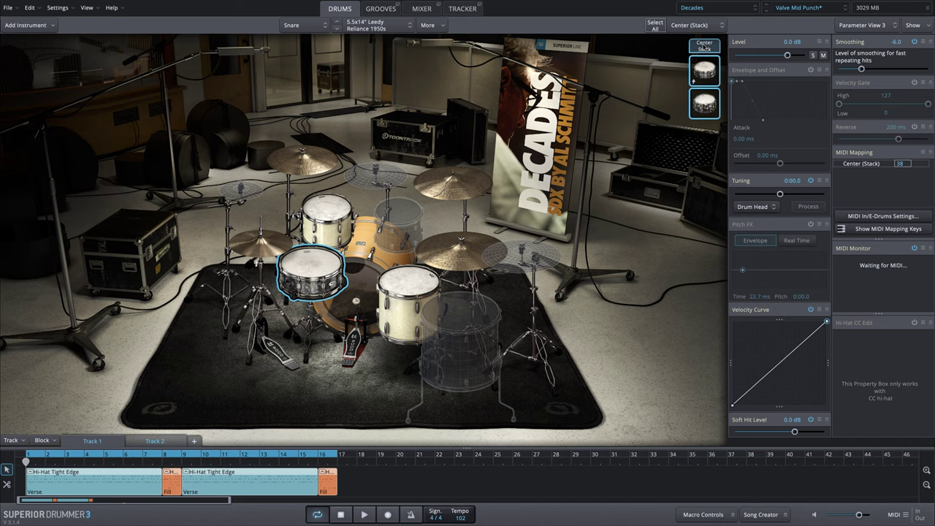
left_click(704, 100)
Step: Play the groove, muting and unmuting the second snare layer to compare
key("space")
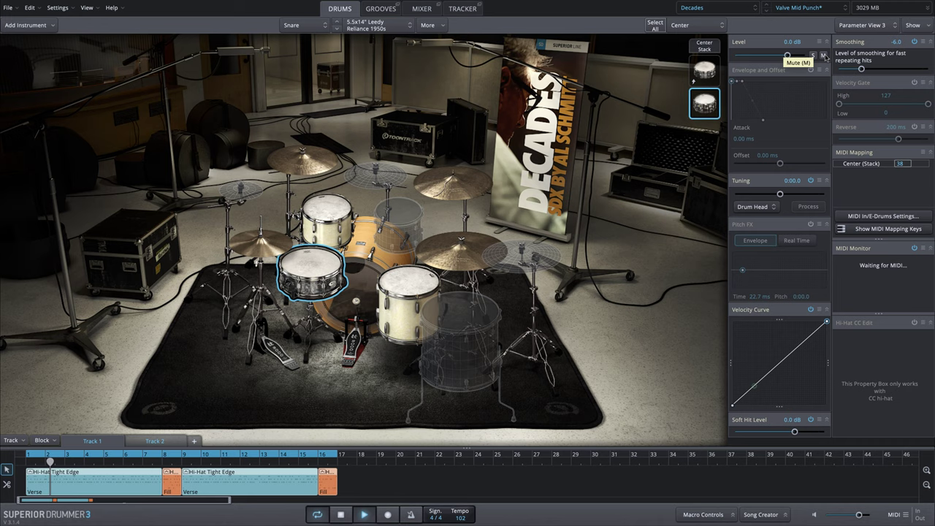
left_click(824, 56)
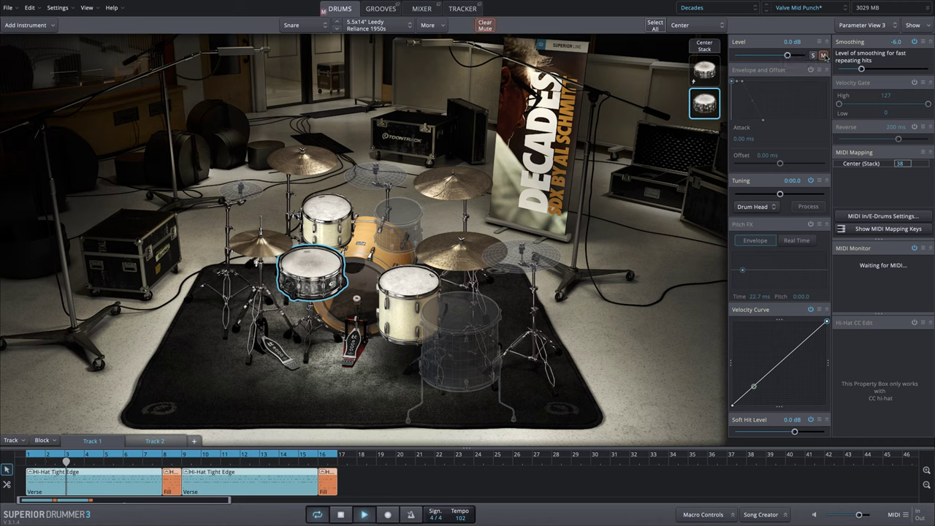
left_click(823, 56)
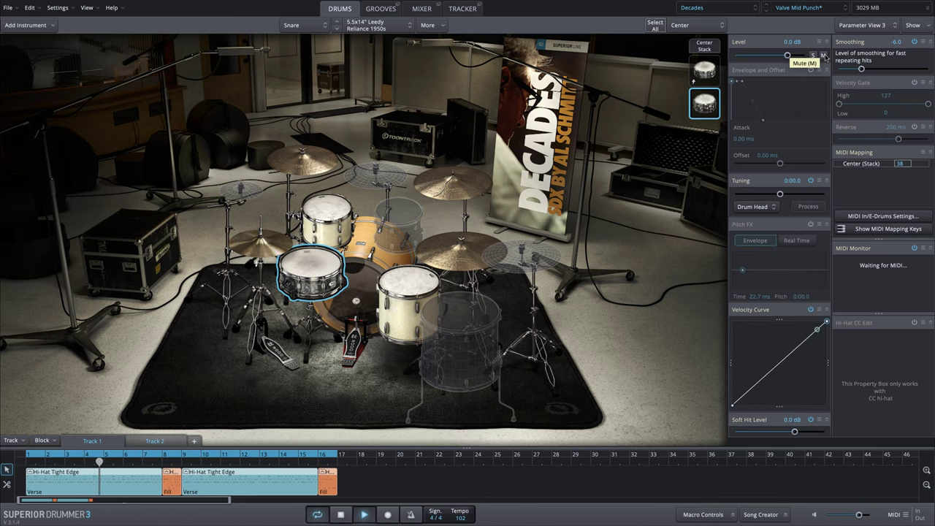
key("space")
Step: Swap the main snare to the 6.5x14" Ludwig and Ludwig 1930s and play the groove
left_click(376, 25)
left_click(422, 119)
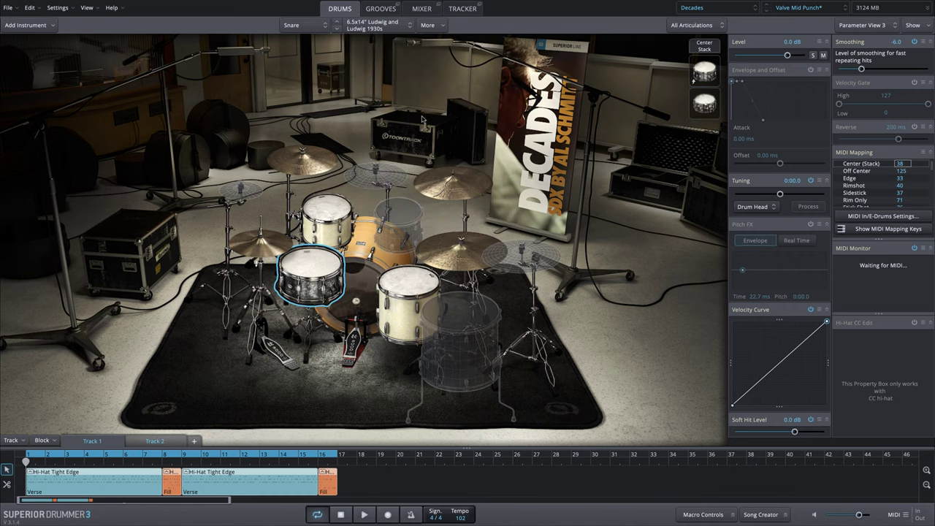
key("space")
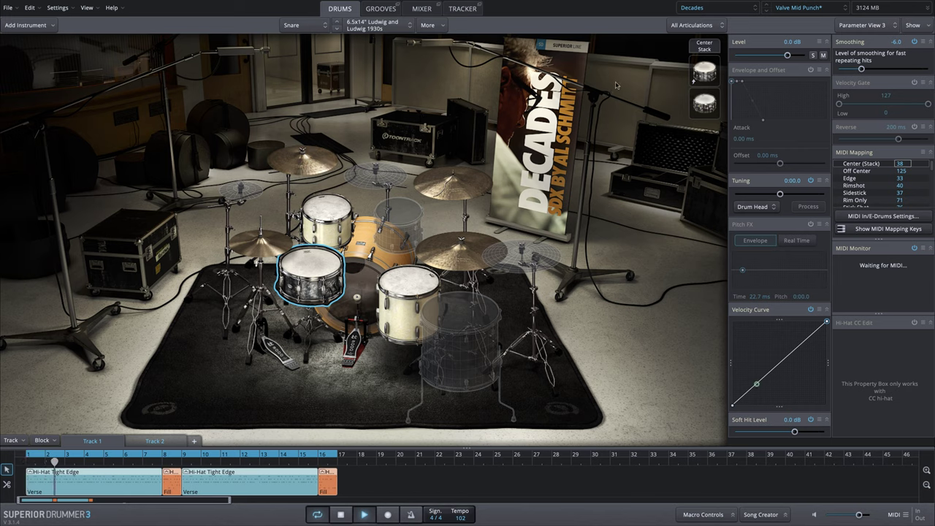
key("space")
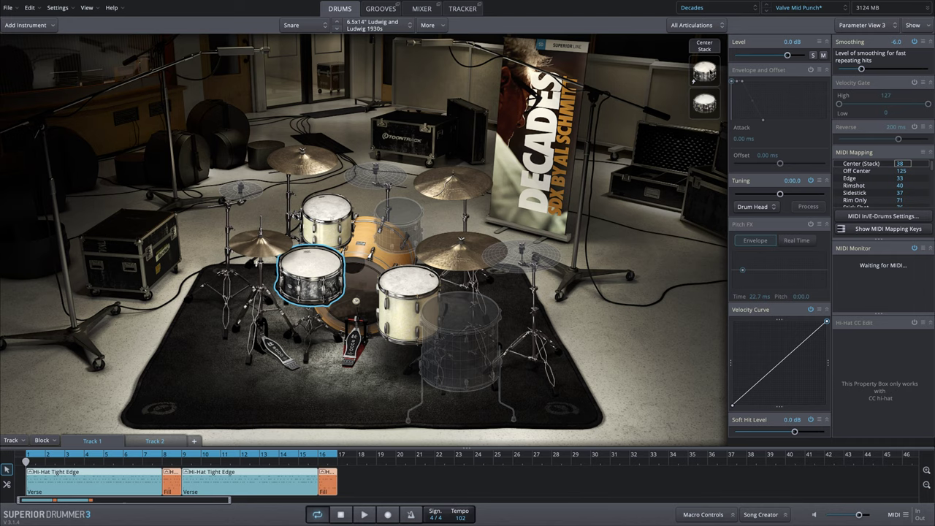
Step: Audition each Center stack layer, the Ludwig and Ludwig 1930s and Black Beauty 1970s, separately and together
left_click(704, 71)
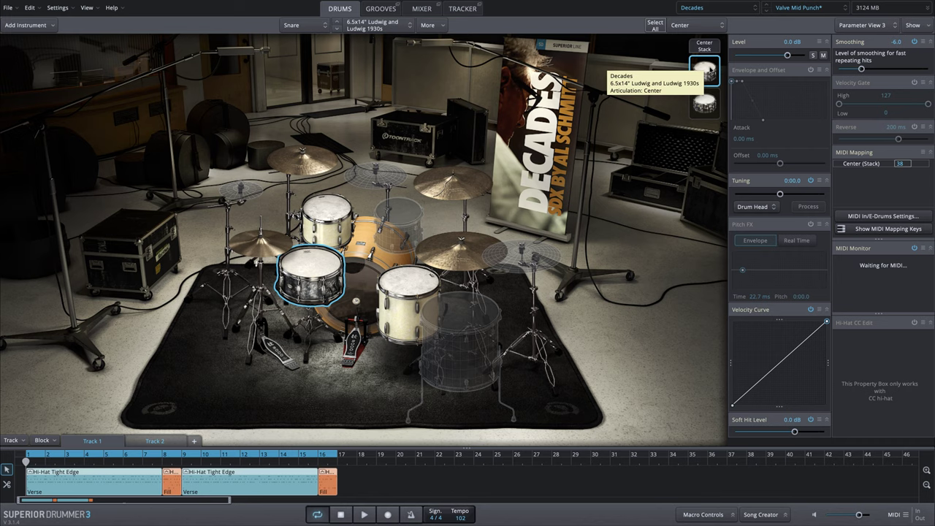
left_click(705, 102)
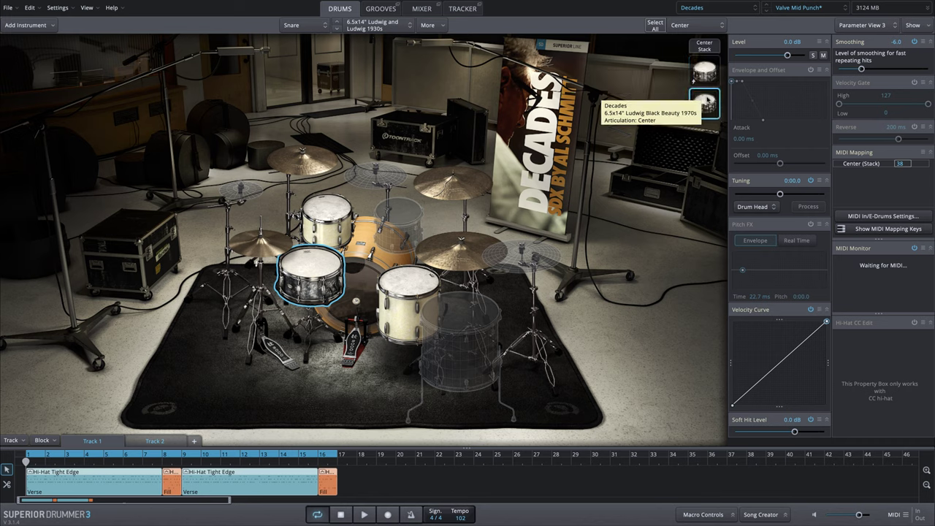
left_click(703, 46)
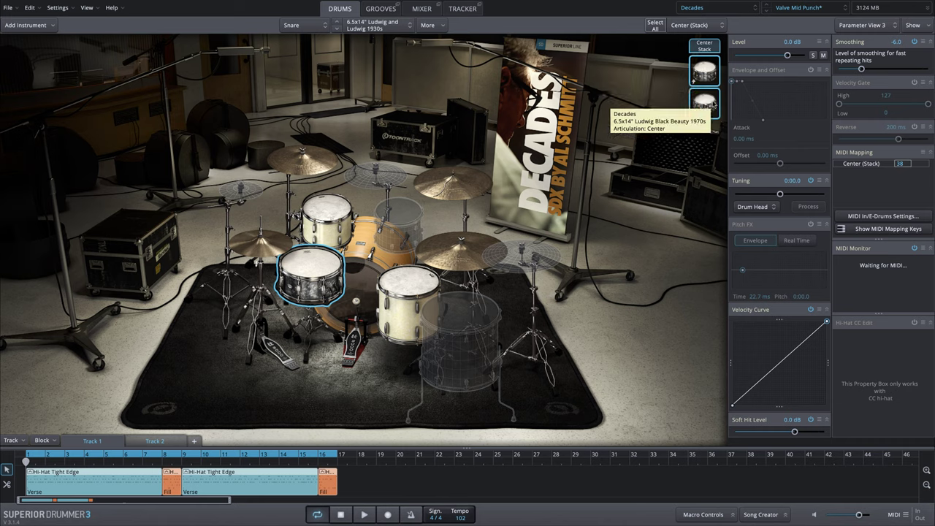
left_click(705, 68)
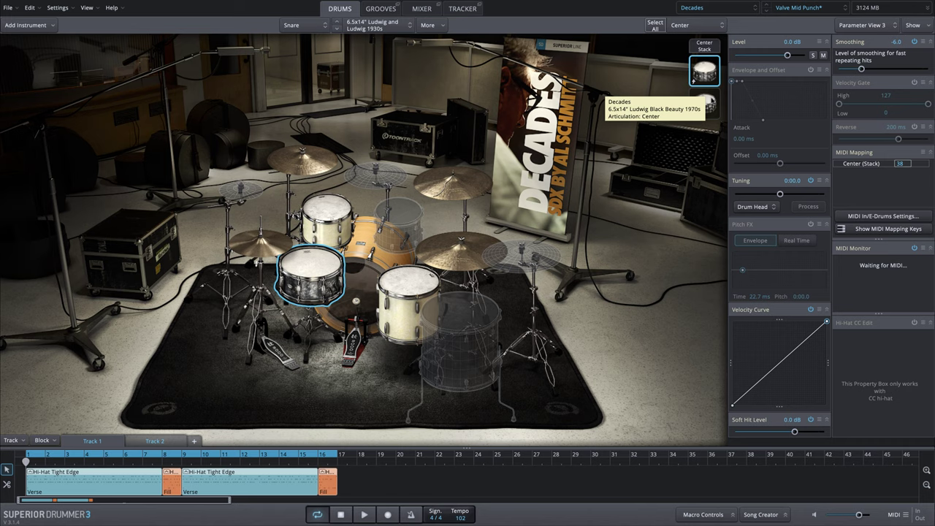
left_click(706, 101)
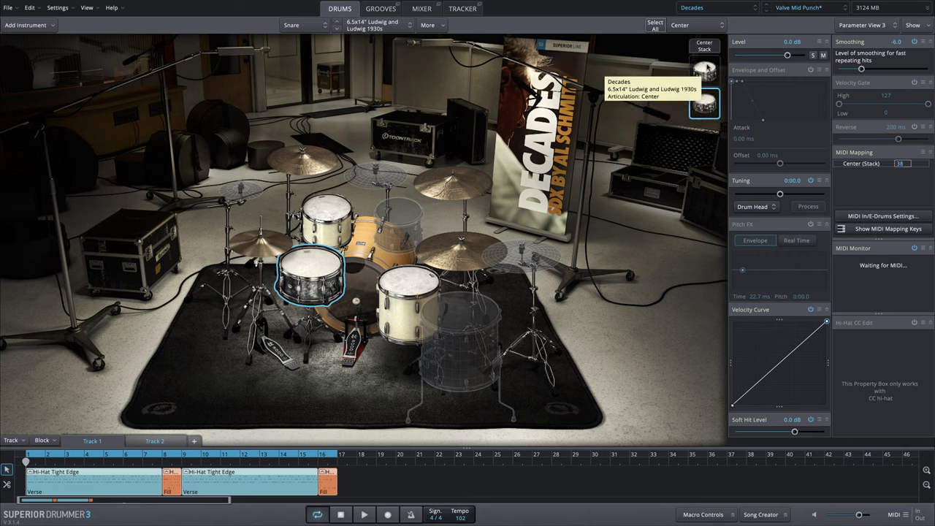
left_click(707, 68)
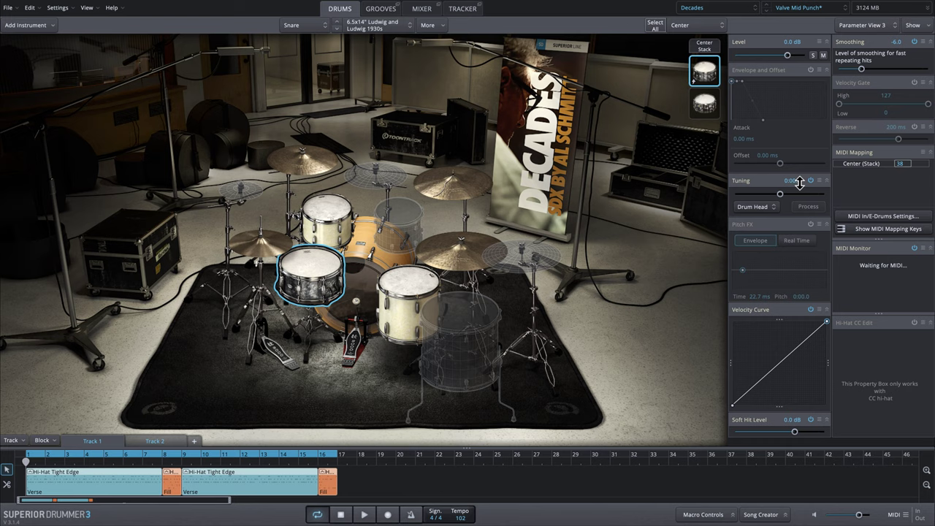
Step: Lower the Ludwig and Ludwig 1930s snare's tuning slightly and process it into the samples
left_click_drag(796, 180, 795, 182)
left_click(704, 71)
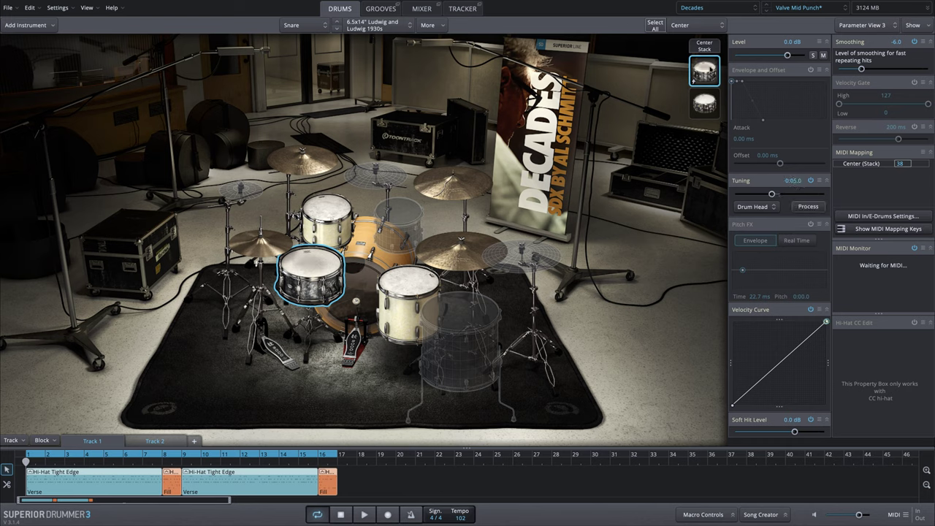
left_click(693, 82)
left_click(693, 83)
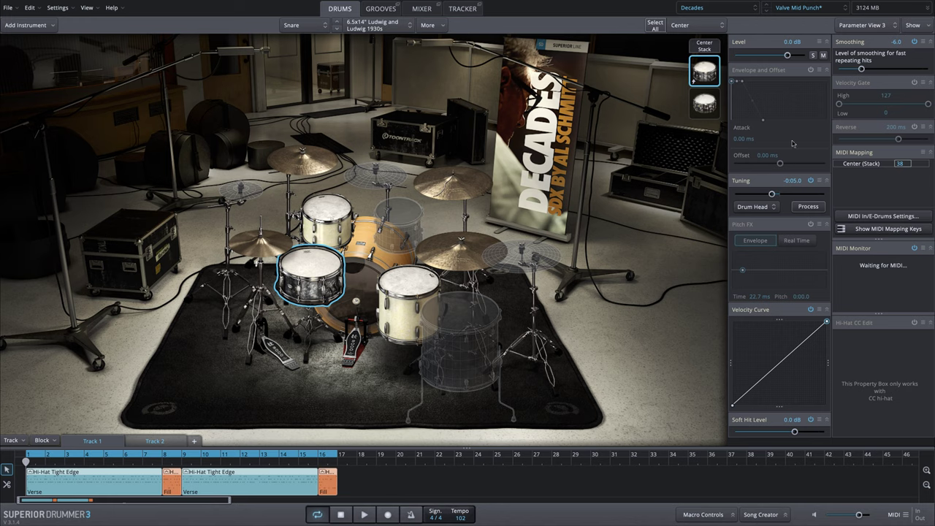
left_click(808, 207)
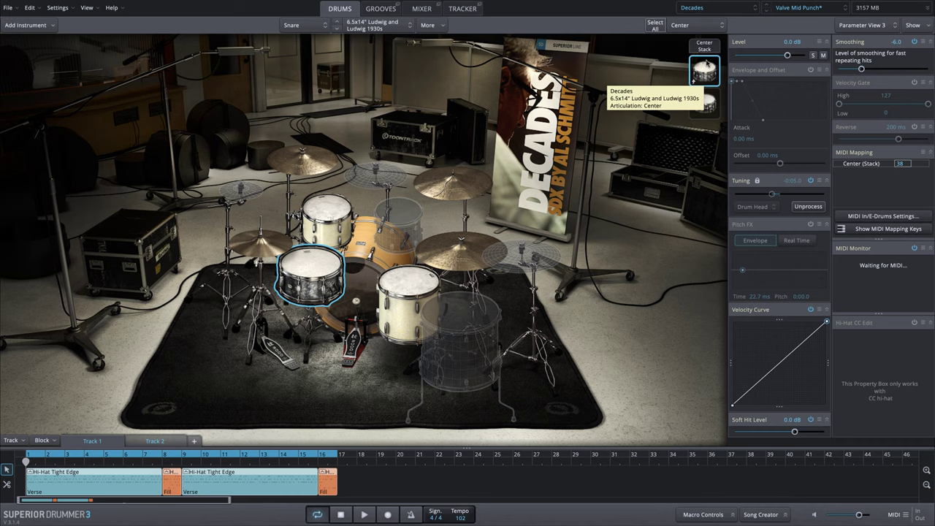
Step: Audition the stacked snares during playback, then switch the snare's Tuning off
left_click(693, 82)
left_click(708, 64)
left_click(708, 64)
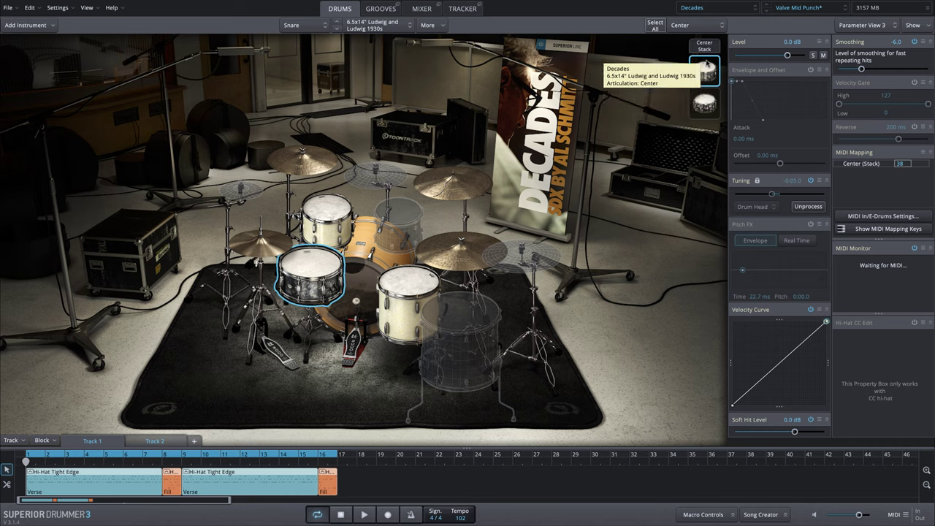
left_click(709, 45)
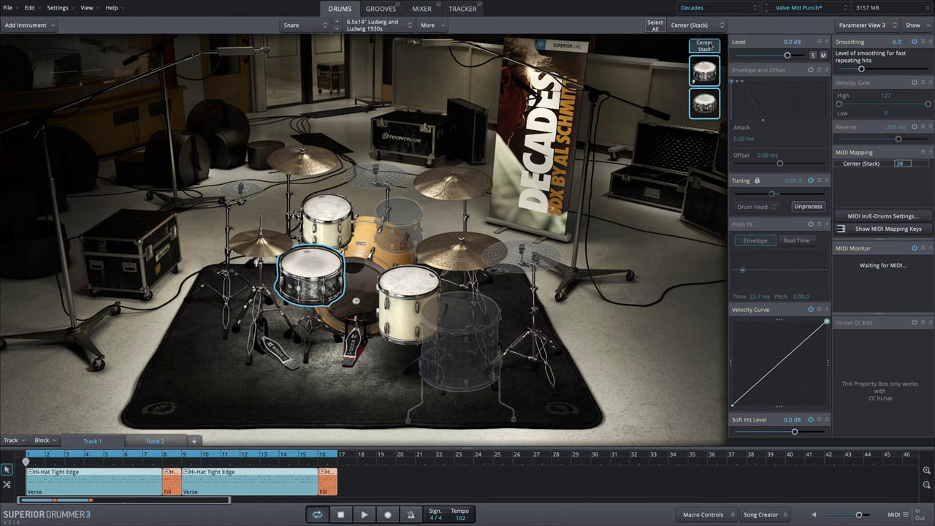
left_click(709, 45)
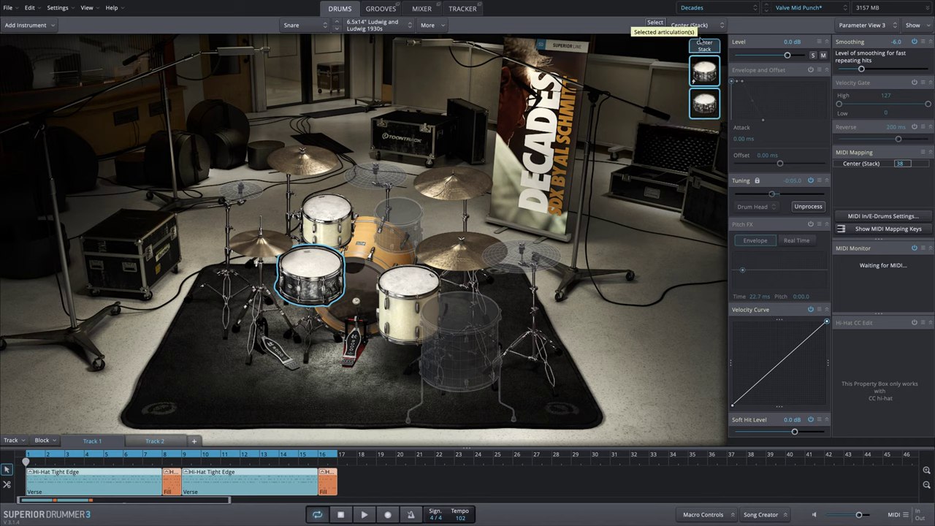
key("space")
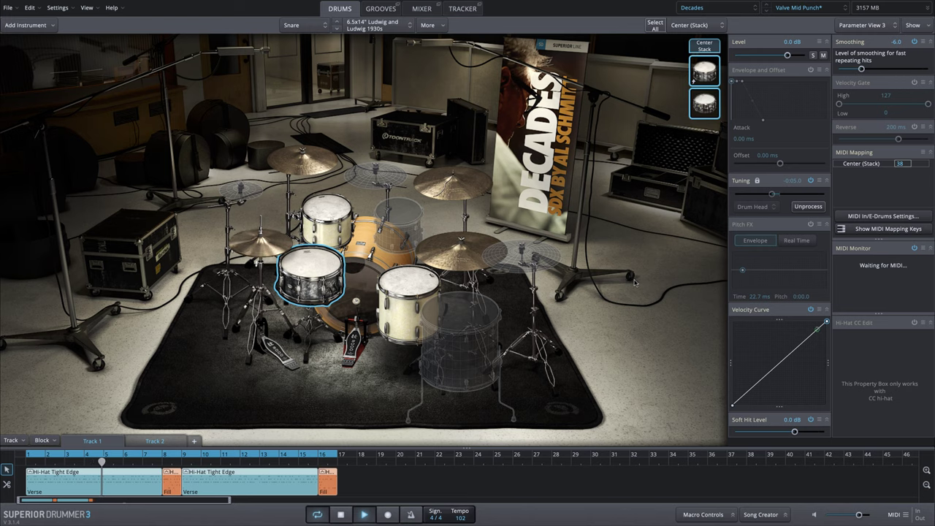
key("space")
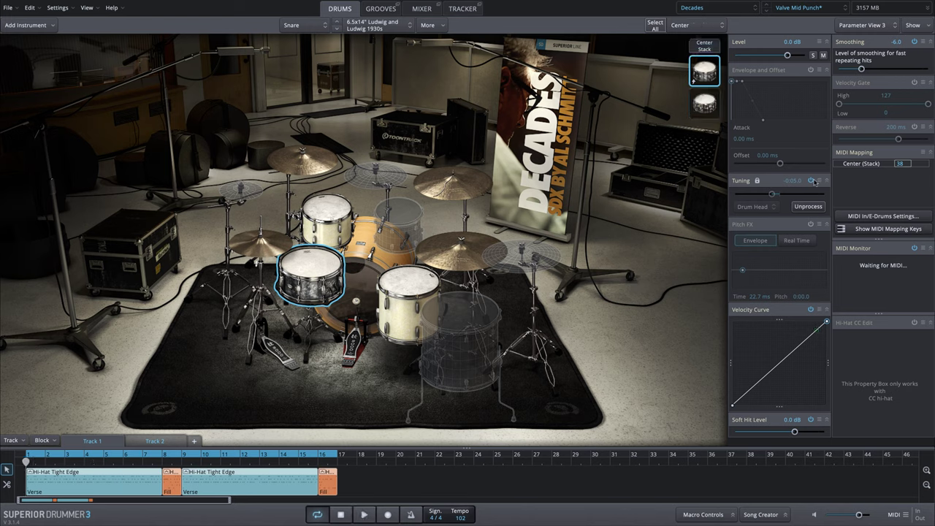
left_click(813, 181)
Step: Swap in the 4x15" Ludwig Universal 1920s snare and compare it against the stacked layer while the groove plays
left_click(351, 28)
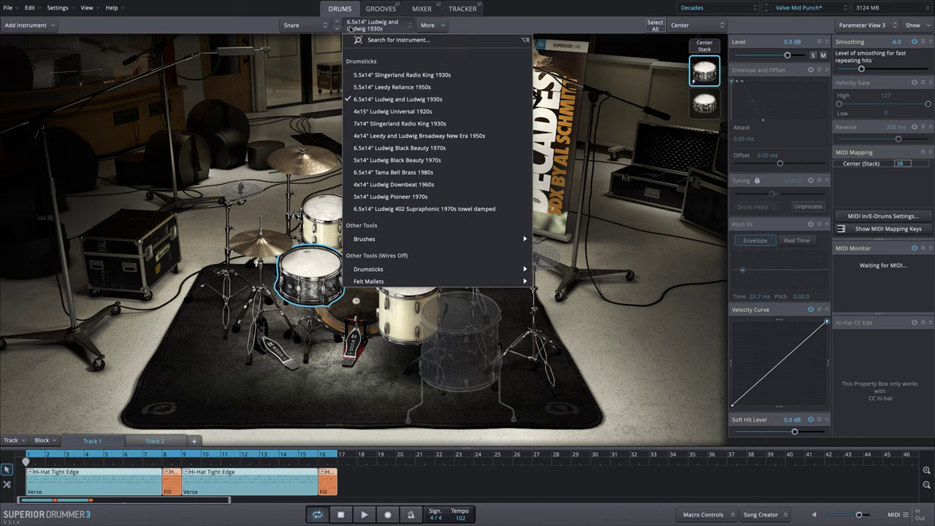
left_click(428, 113)
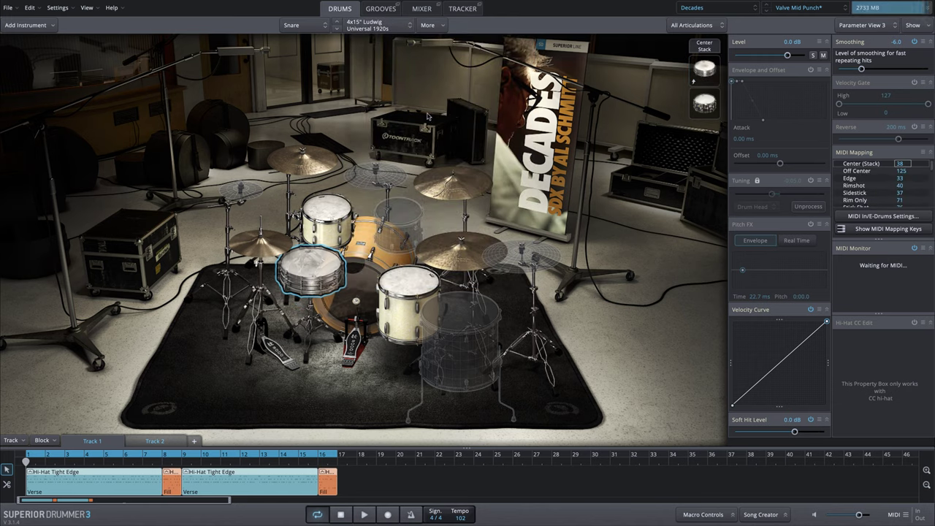
left_click(369, 29)
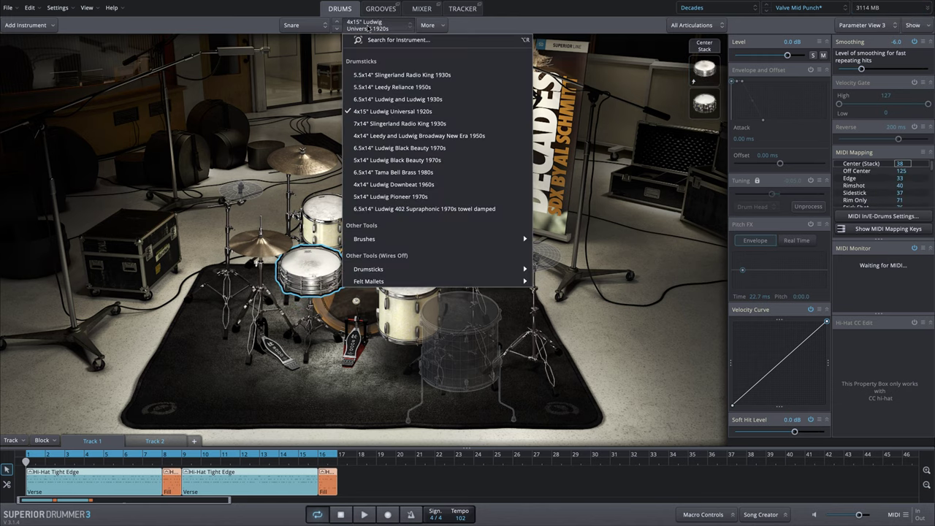
left_click(324, 63)
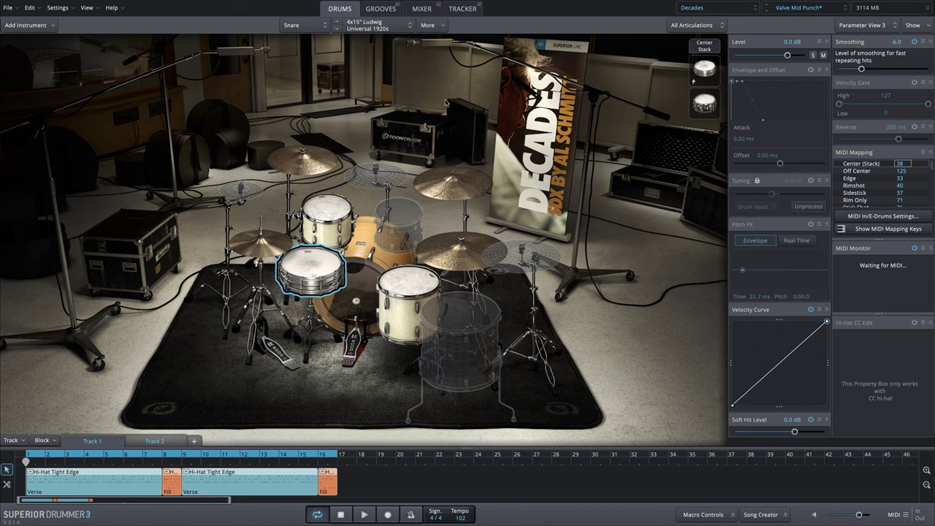
key("space")
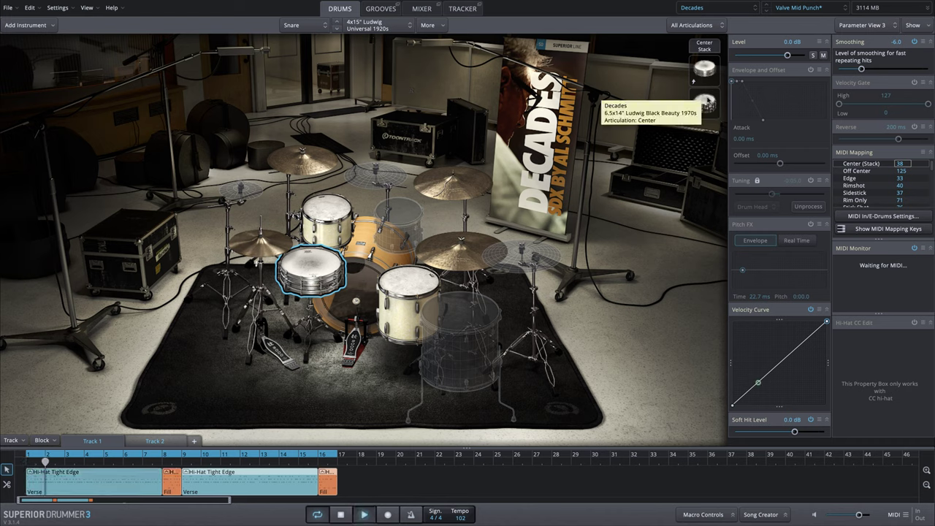
left_click(707, 101)
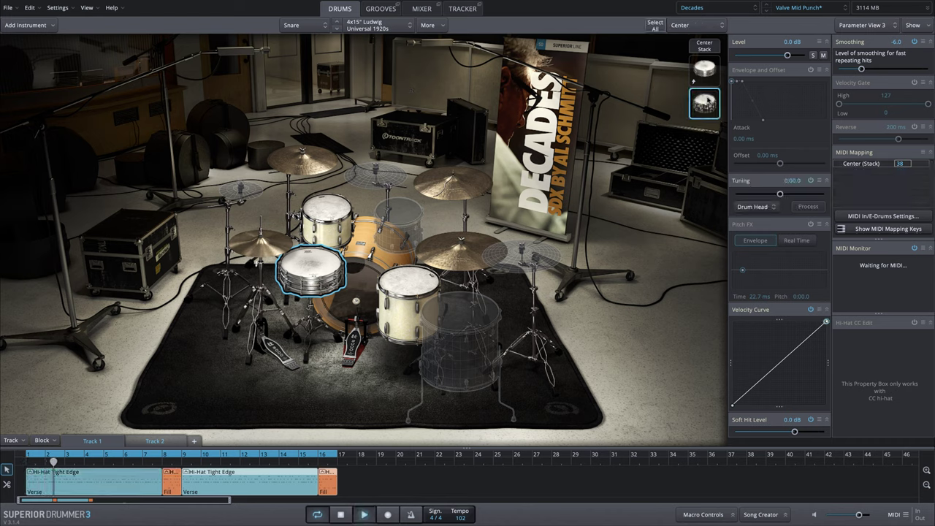
left_click(823, 55)
left_click(823, 55)
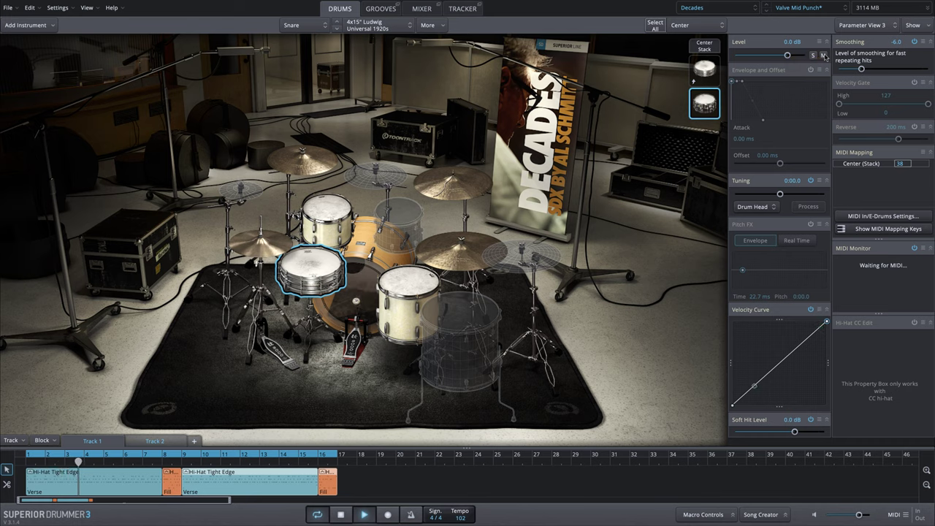
Step: Swap in the 7x14" Slingerland Radio King 1930s and mute/unmute the stacked layer to compare
left_click(363, 30)
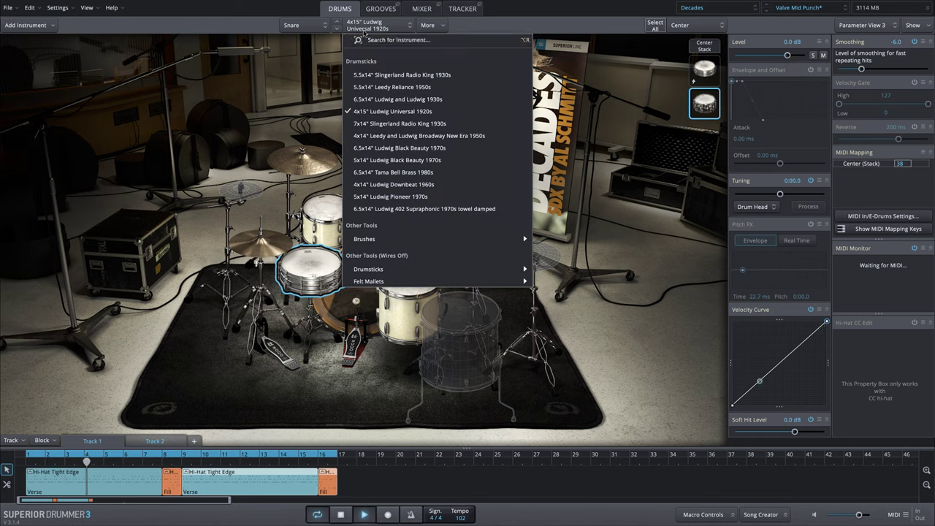
left_click(394, 123)
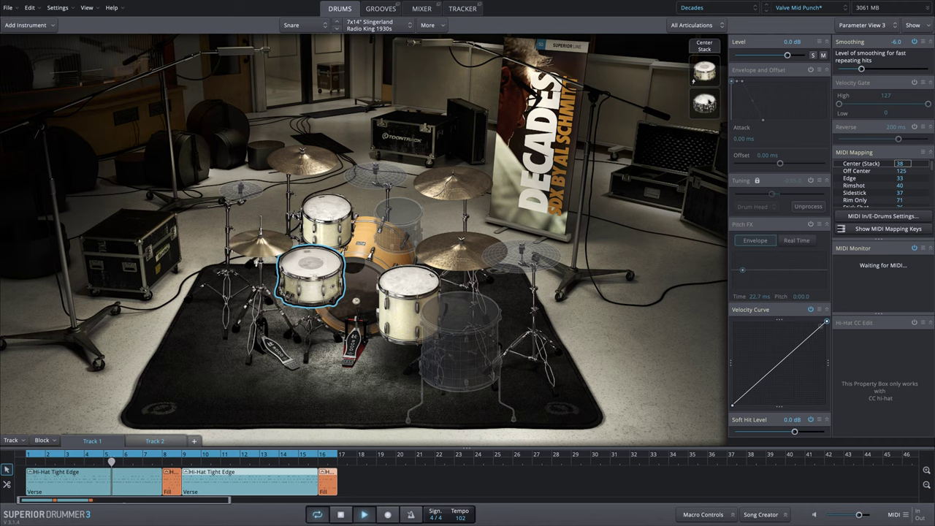
left_click(703, 102)
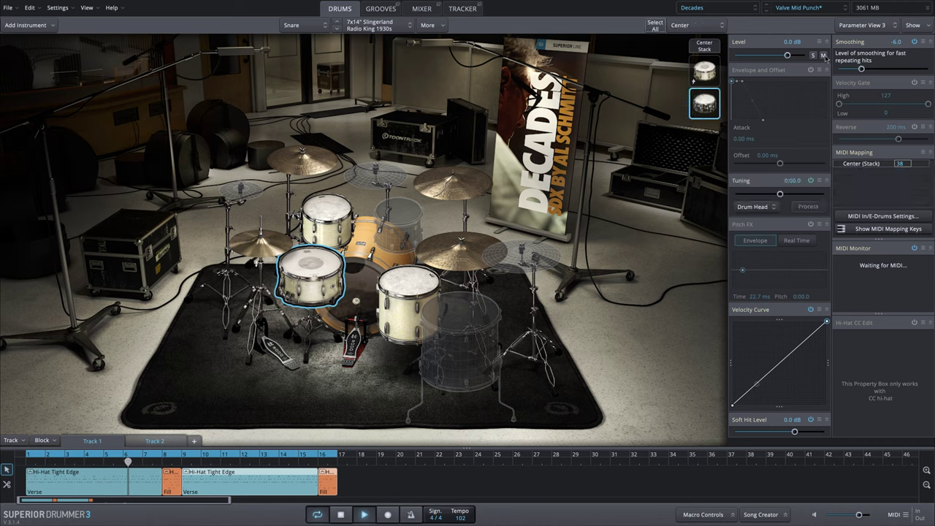
left_click(823, 56)
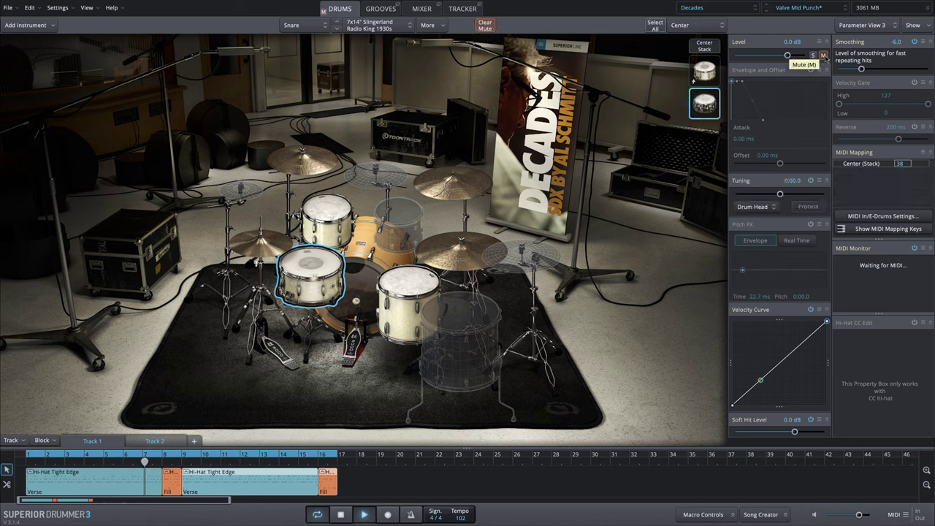
left_click(823, 56)
Step: Switch to the 4x14" Leedy and Ludwig Broadway New Era 1950s and compare it with muting
left_click(351, 30)
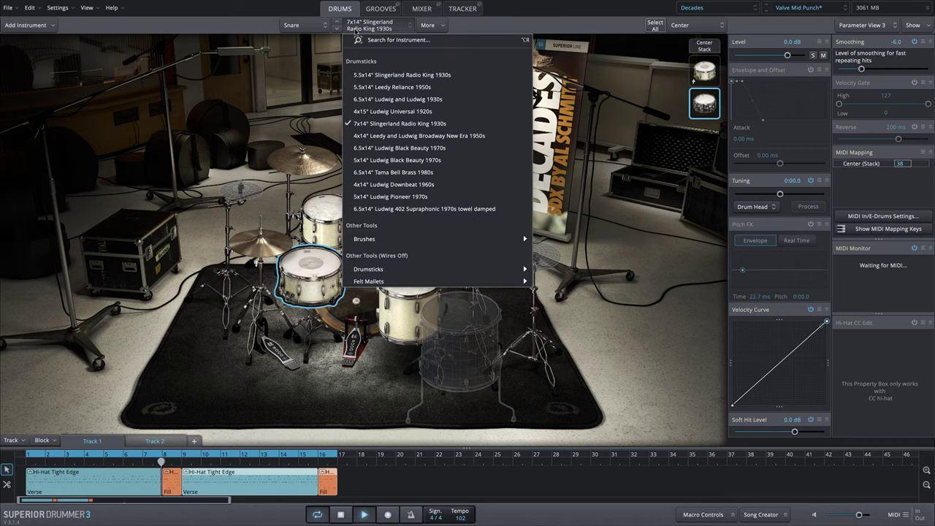
left_click(392, 124)
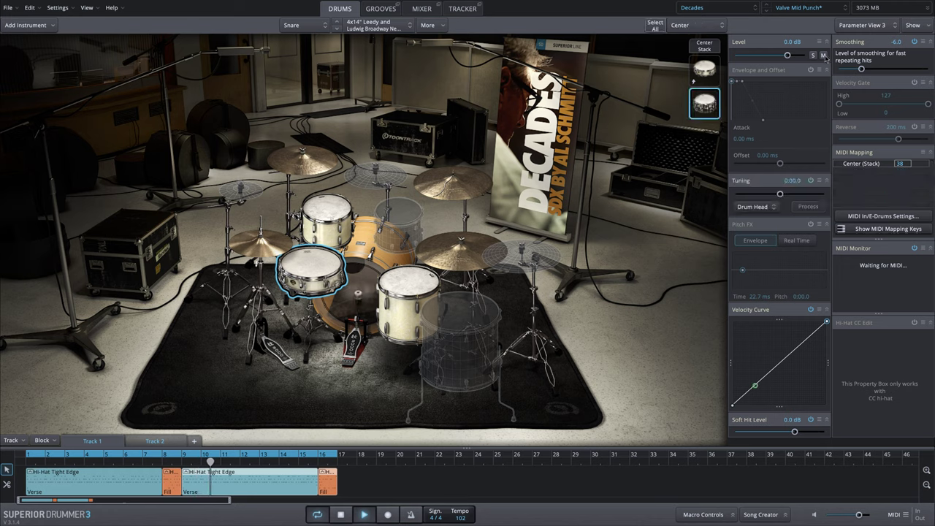
left_click(823, 56)
left_click(822, 56)
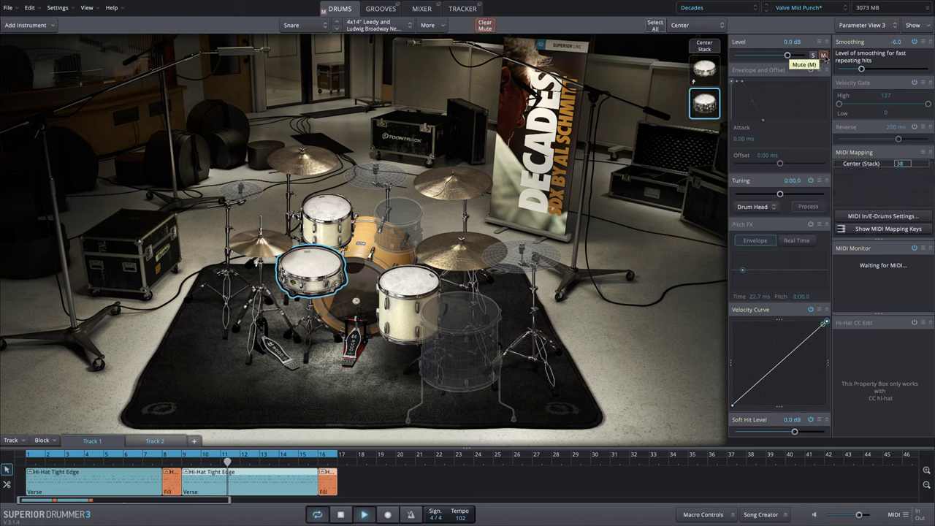
Step: Load the 6.5x14" Ludwig Black Beauty 1970s as the snare and stop playback
left_click(399, 28)
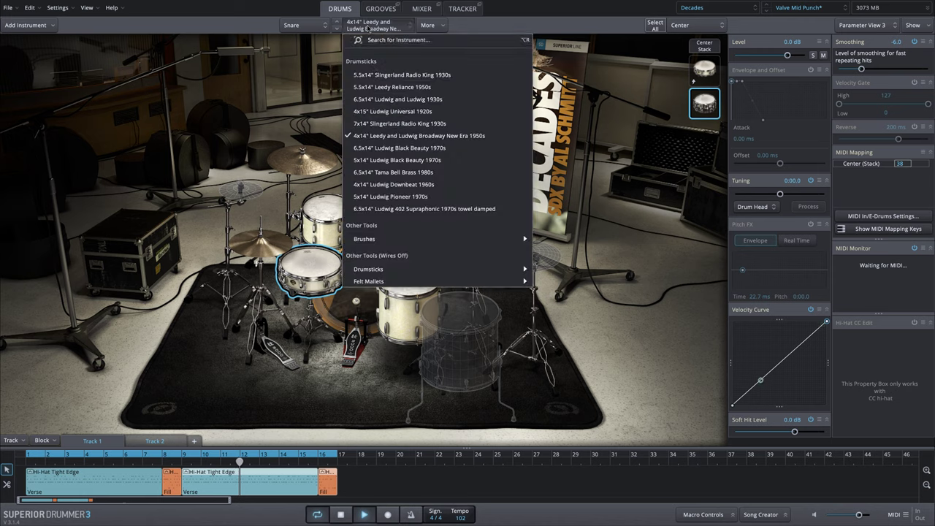
left_click(384, 149)
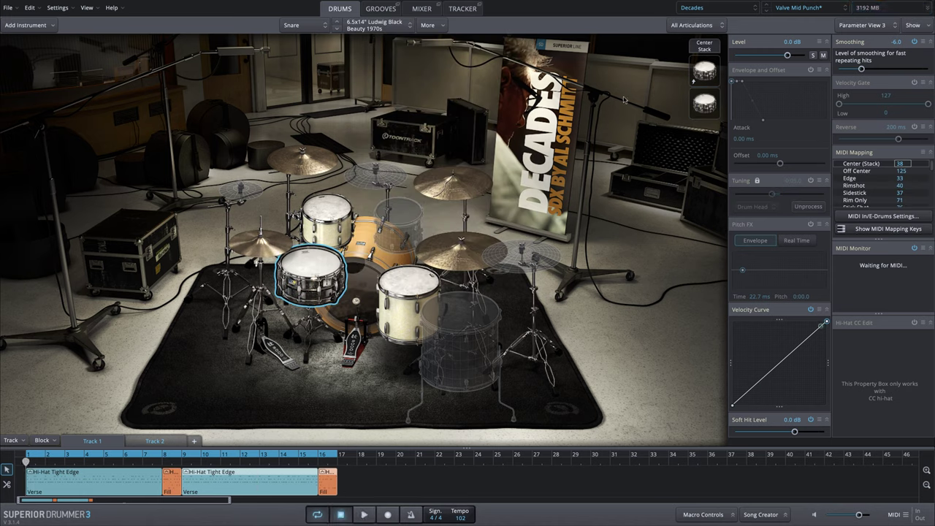
key("space")
left_click(383, 29)
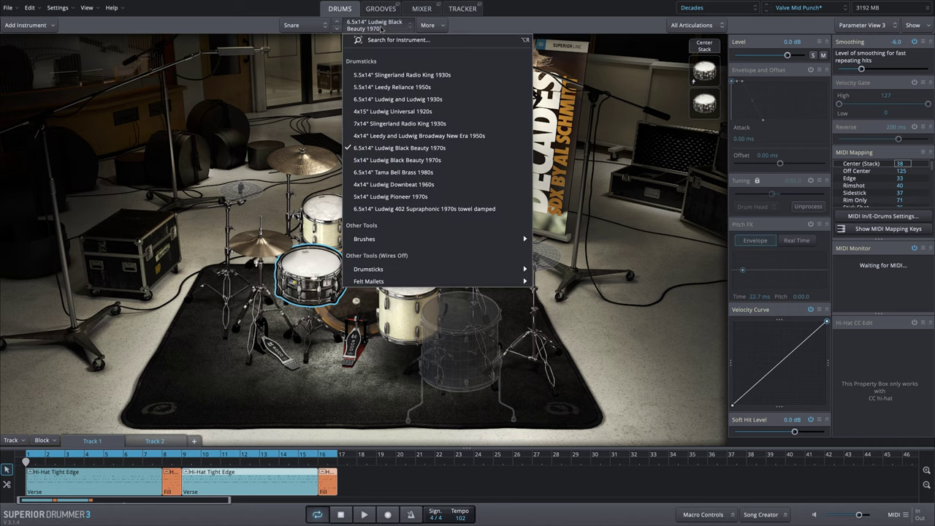
left_click(401, 149)
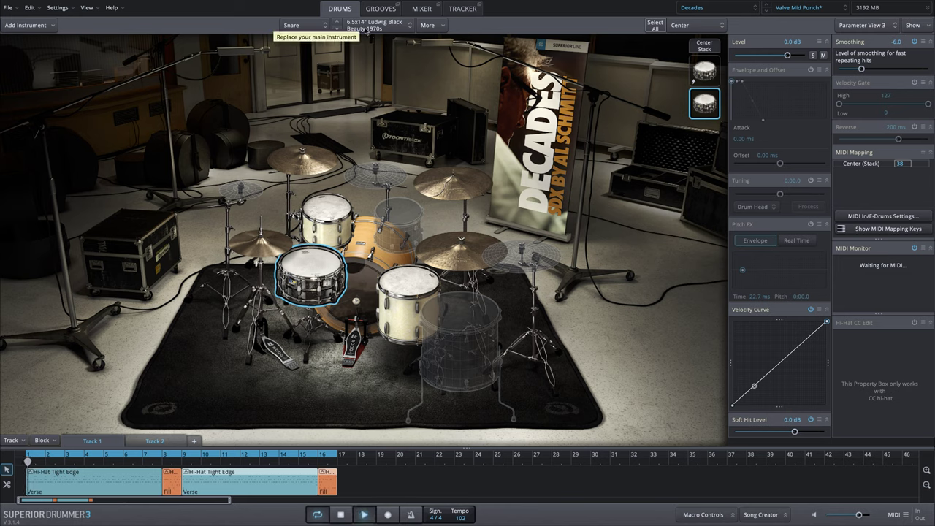
Step: Choose the 5x14" Ludwig Black Beauty 1970s snare and check both Center stack layers
left_click(369, 29)
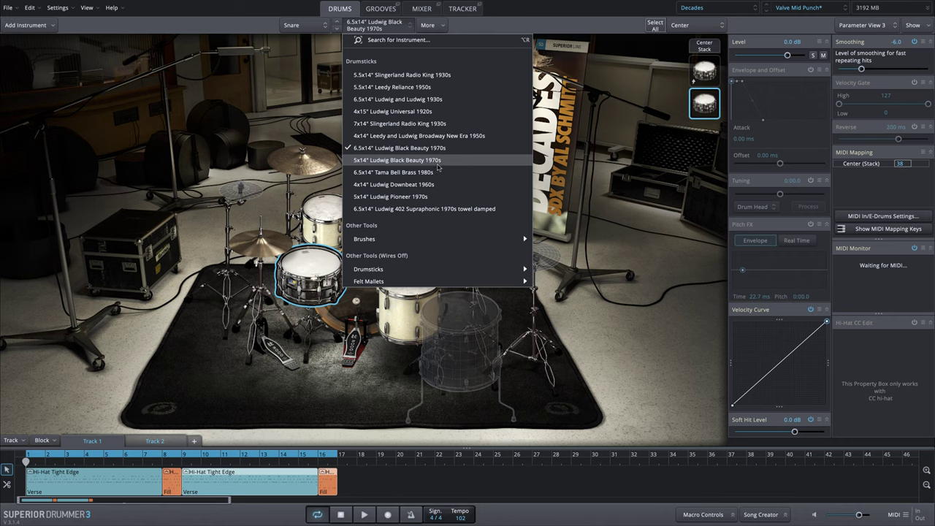
left_click(409, 159)
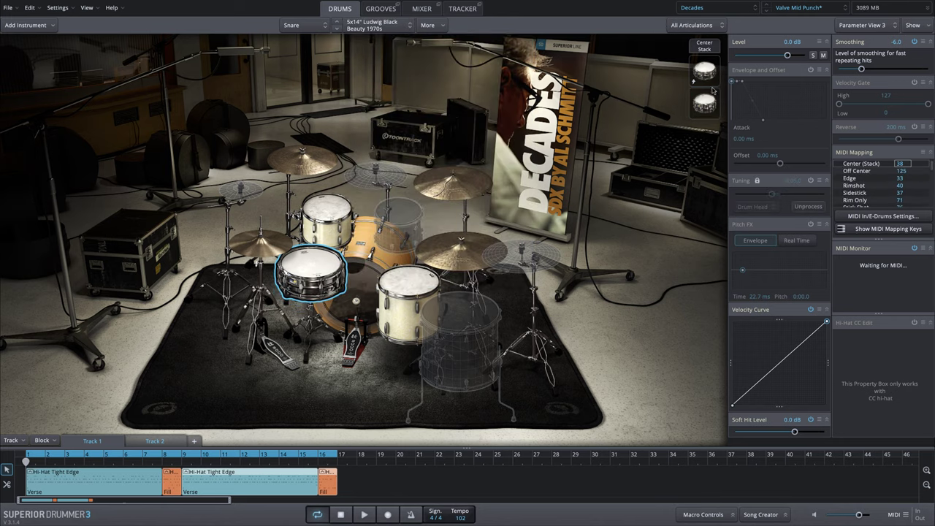
left_click(712, 99)
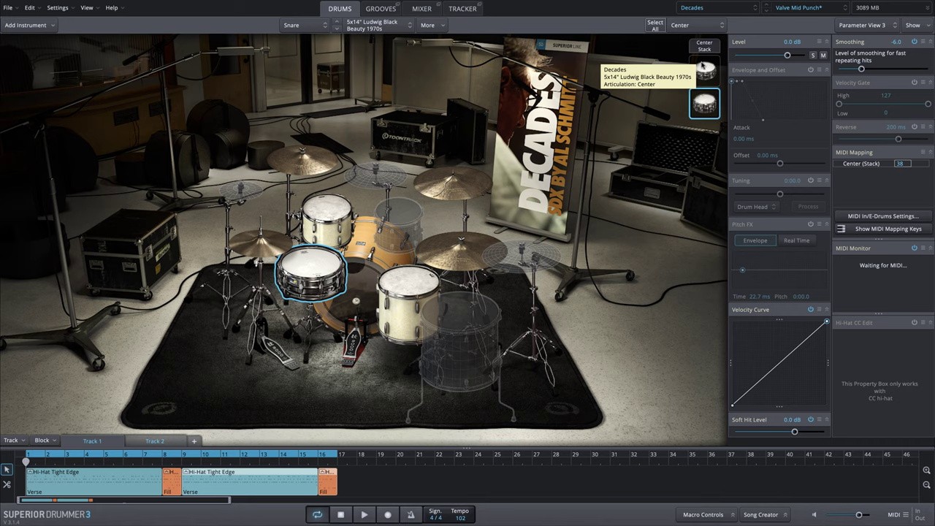
left_click(702, 67)
Step: Play the groove and mute/unmute the lower stacked layer to compare the two Black Beauties
key("space")
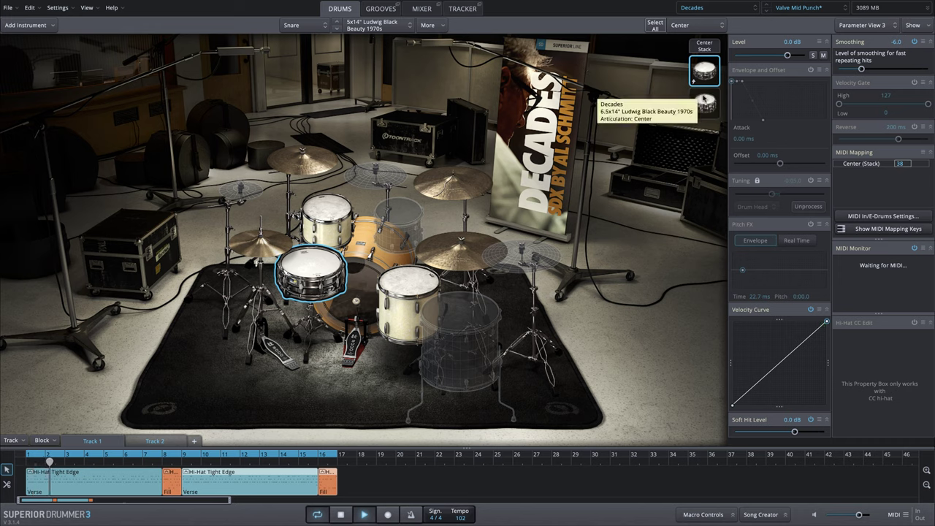
left_click(702, 100)
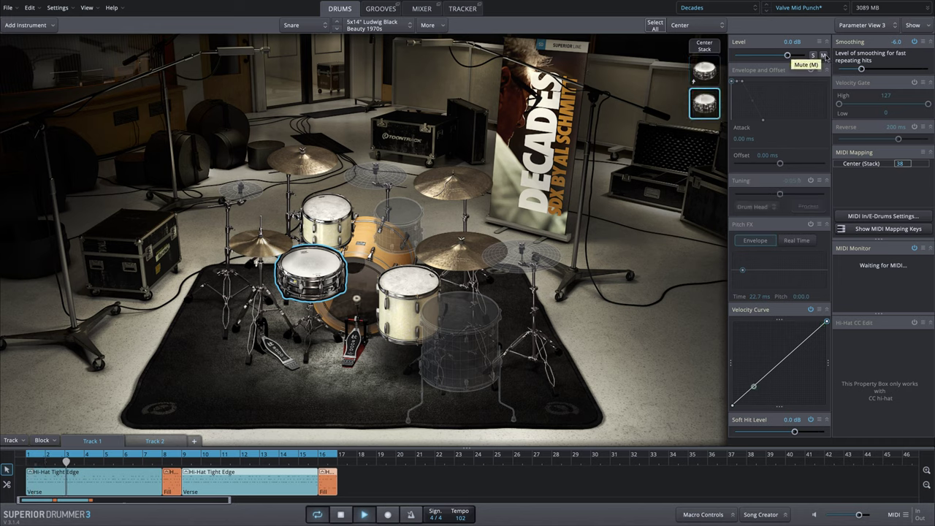
left_click(823, 56)
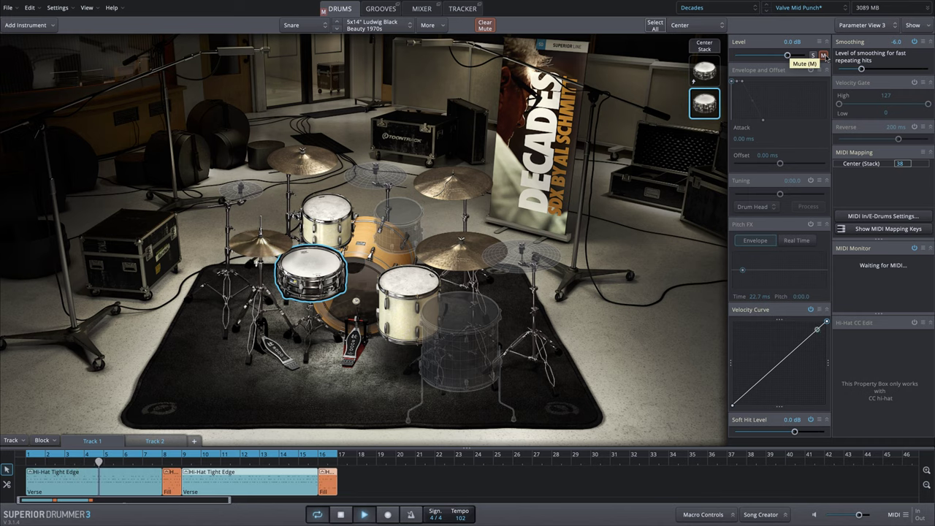
left_click(823, 55)
left_click(371, 25)
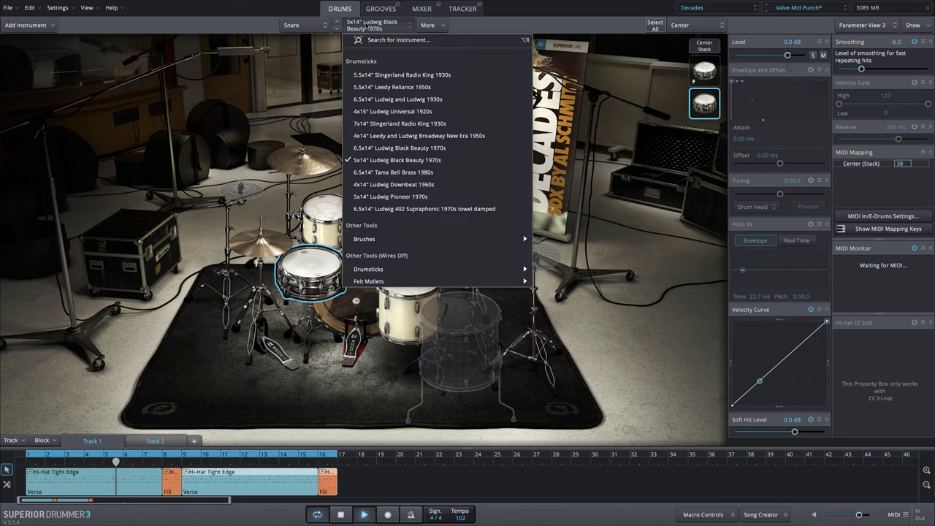
Step: Switch the snare to the 6.5x14" Tama Bell Brass 1980s and compare it against the stacked layer
left_click(387, 171)
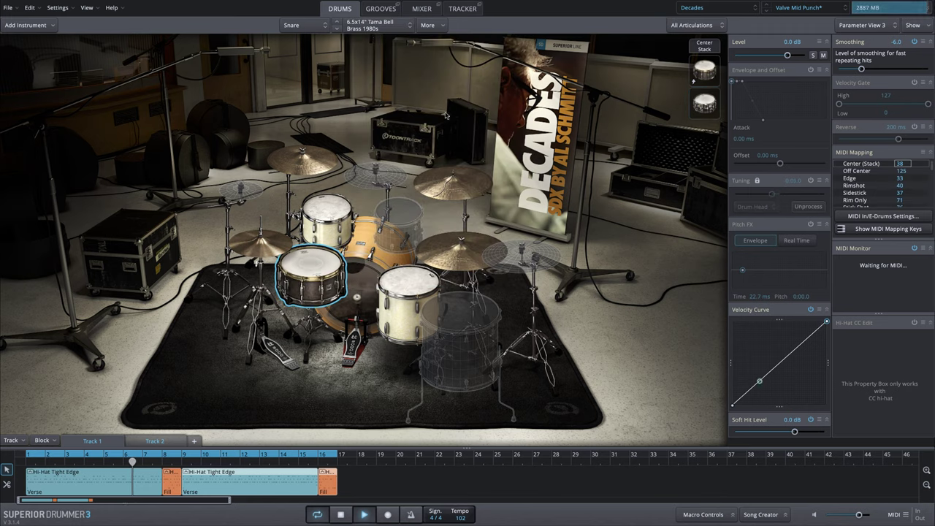
left_click(706, 98)
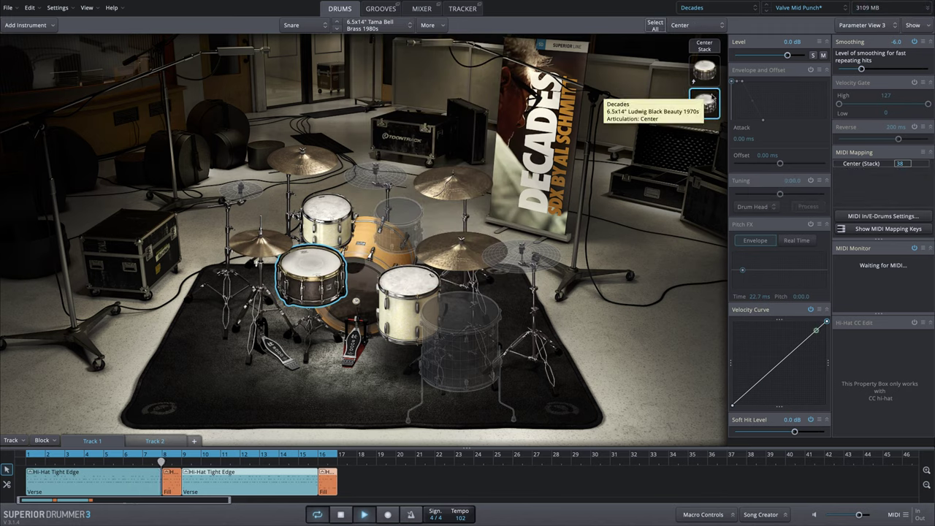
left_click(823, 57)
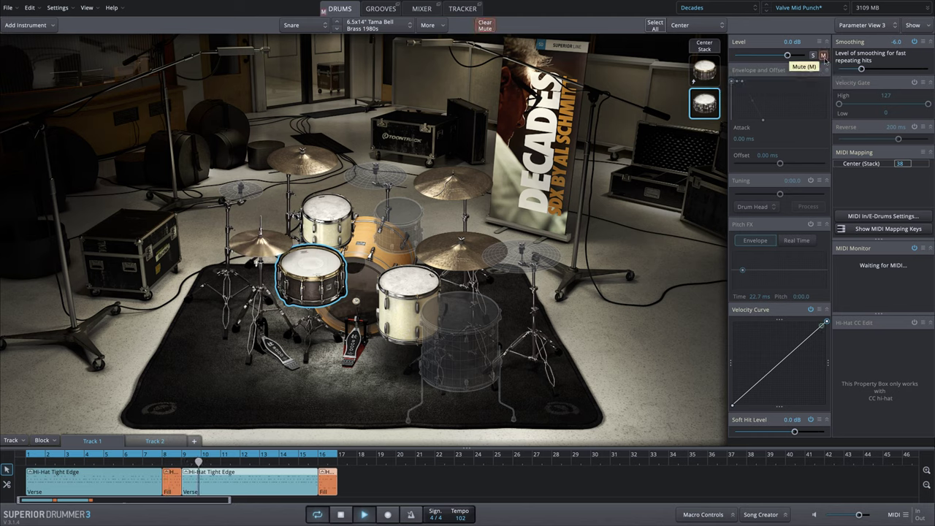
left_click(824, 57)
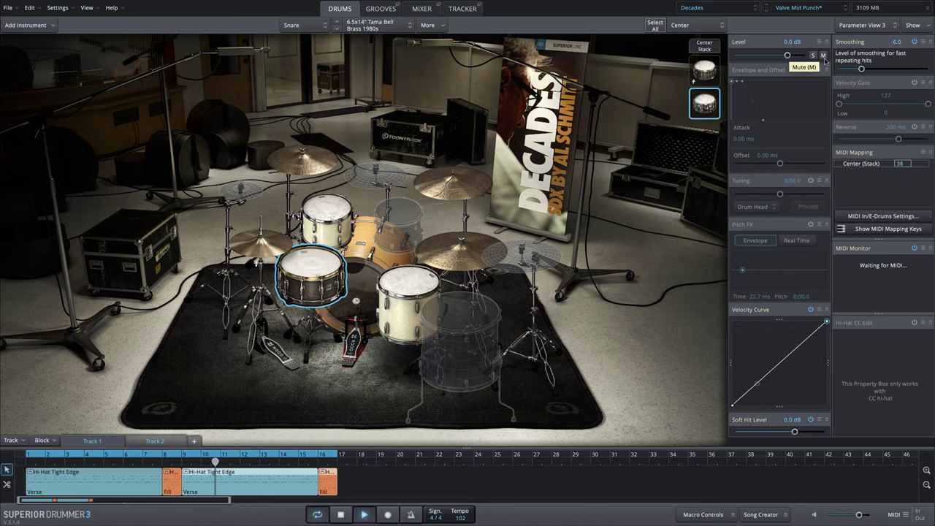
key("space")
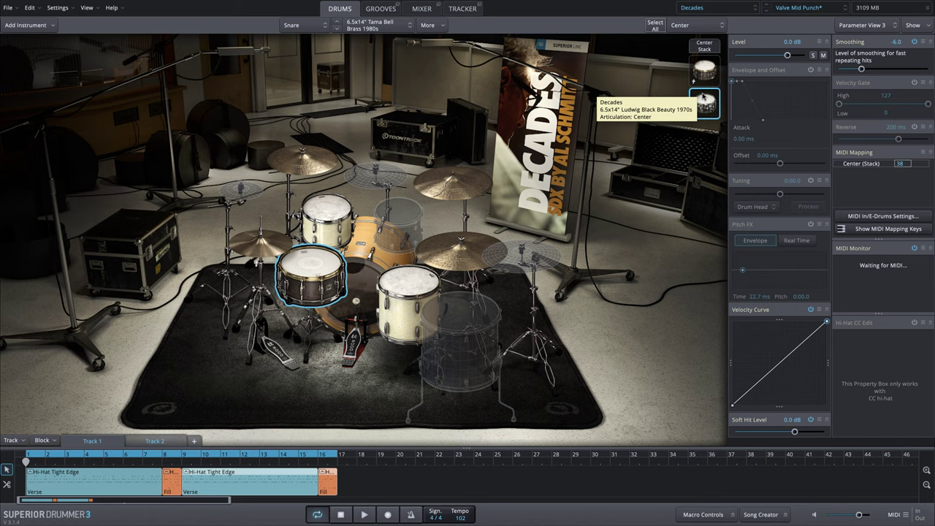
Step: Audition the snare's plain Center articulation, muting and unmuting it to compare
left_click(704, 45)
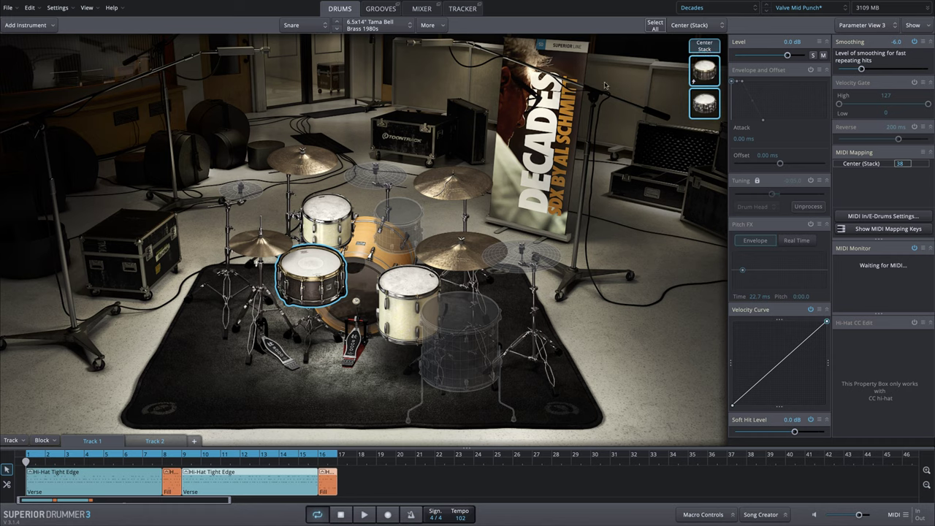
left_click(703, 103)
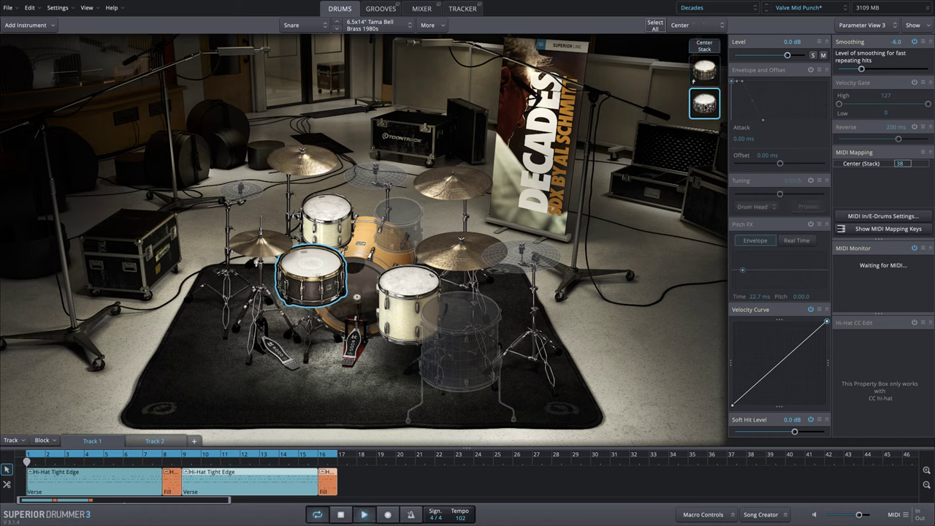
key("space")
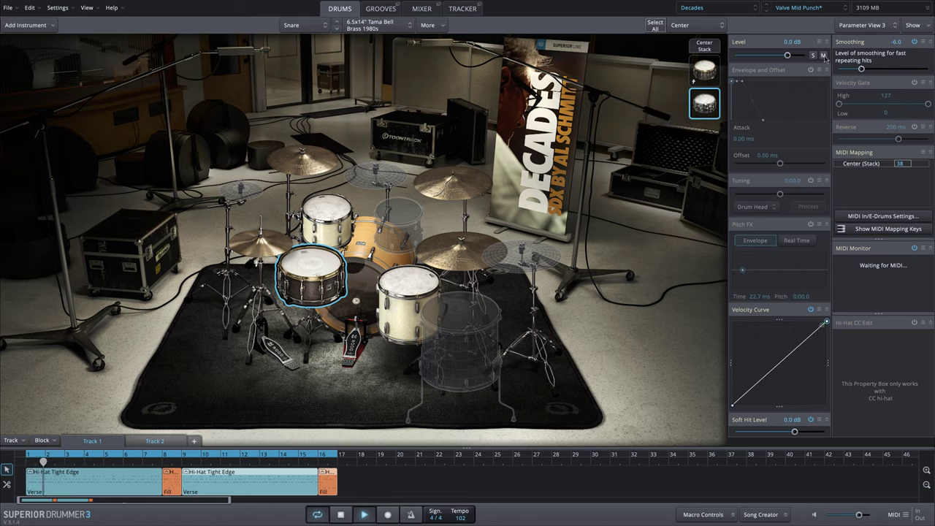
left_click(823, 55)
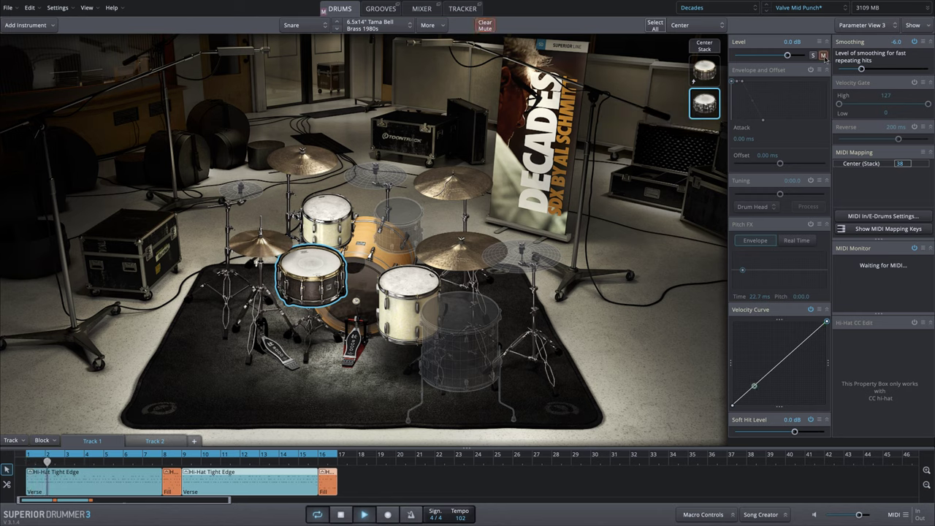
left_click(823, 56)
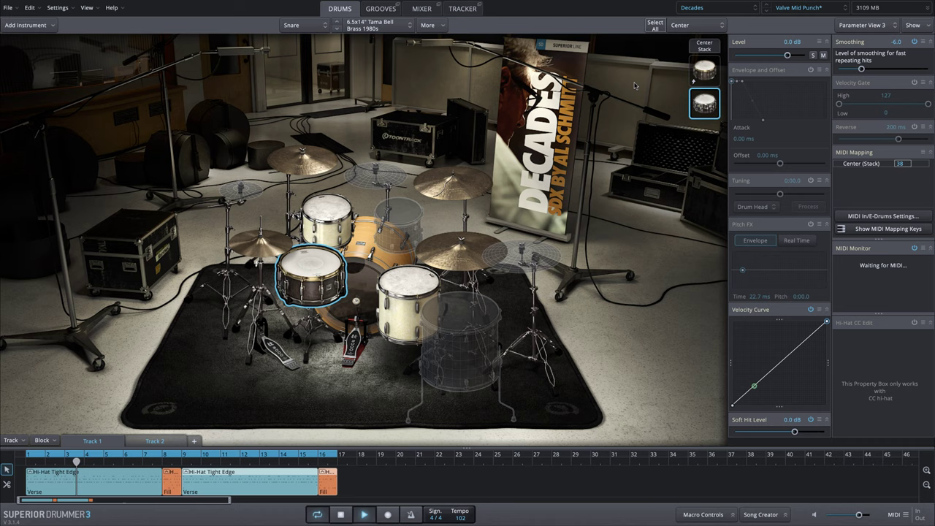
left_click(373, 25)
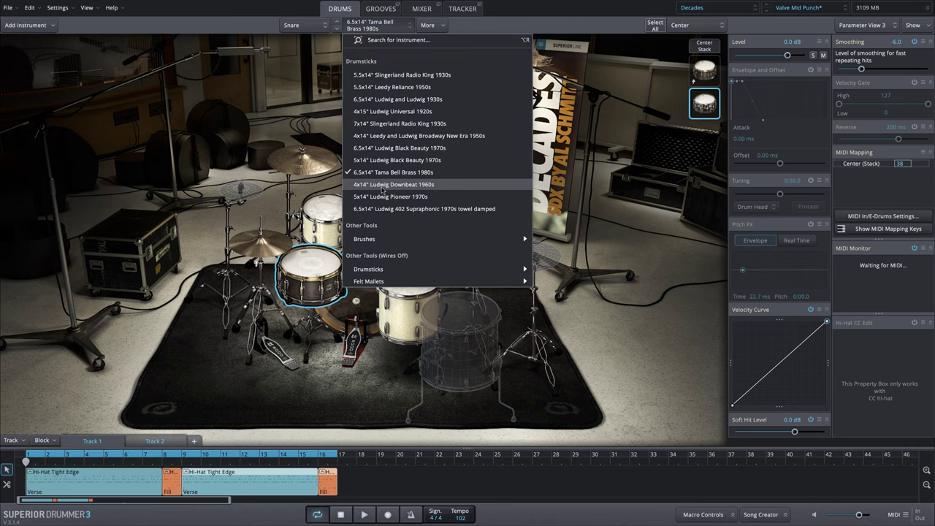
Step: Swap in the 4x14" Ludwig Downbeat 1960s and enable processed tuning on its Center layer
left_click(381, 185)
key("space")
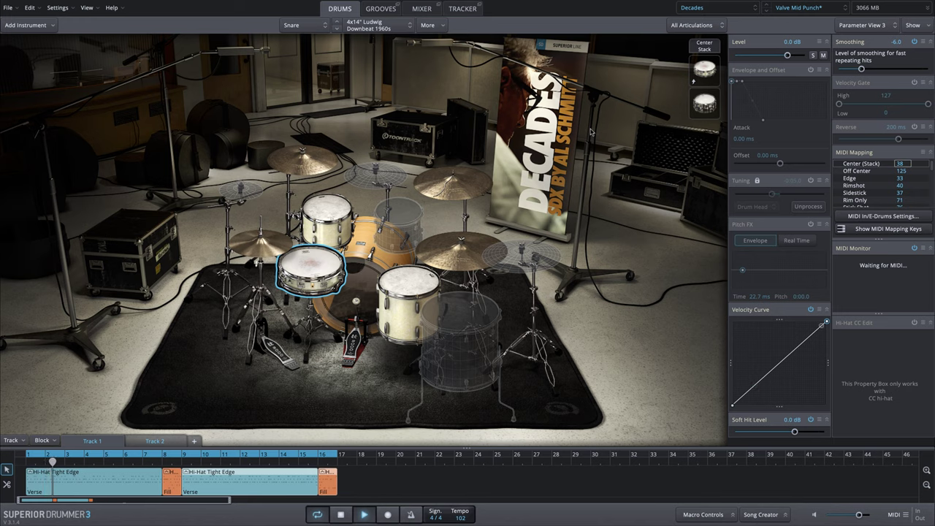
key("space")
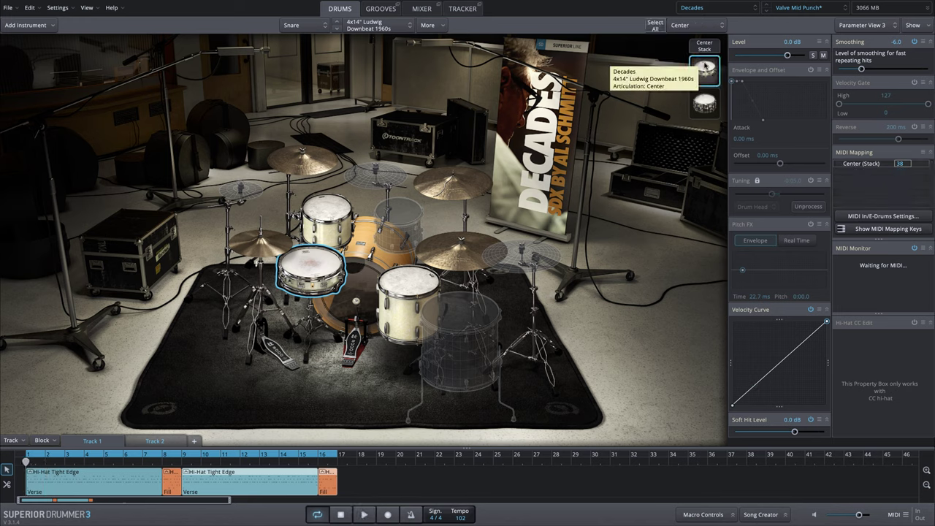
left_click(705, 68)
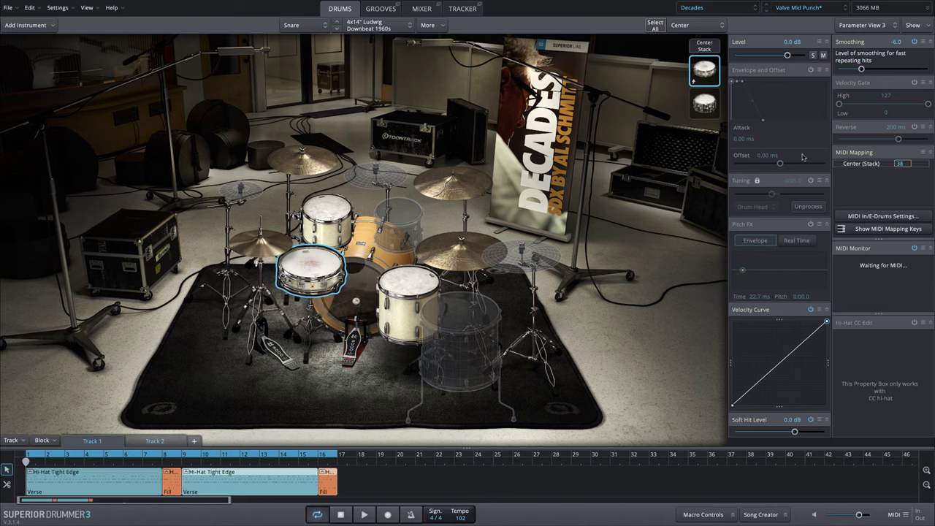
left_click(810, 181)
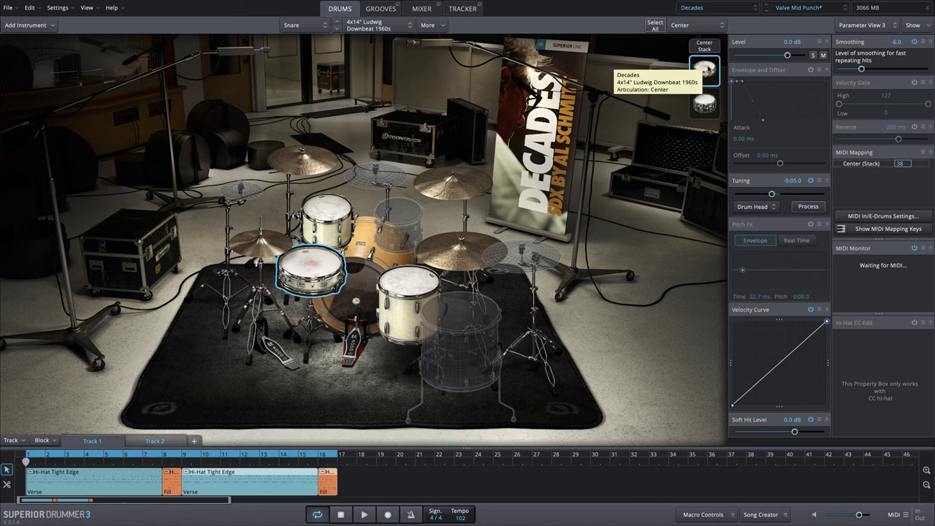
left_click(807, 207)
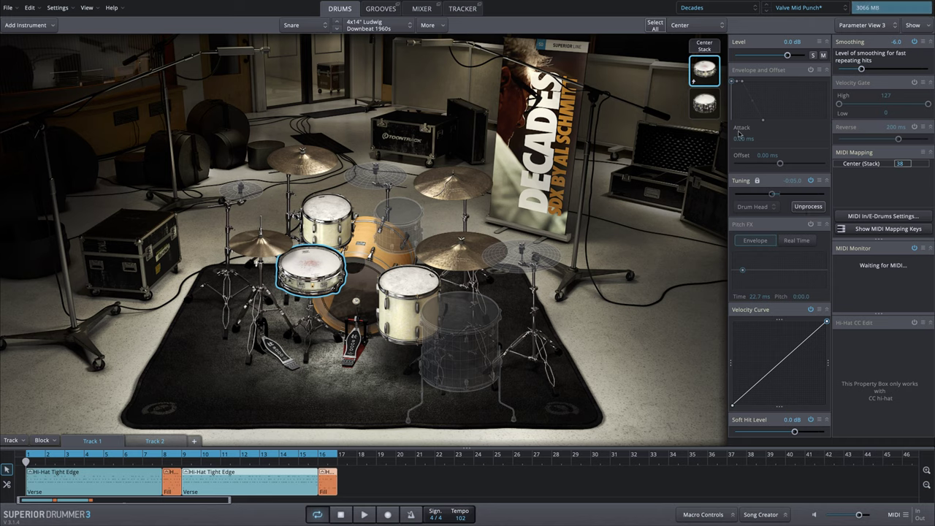
Step: Audition the Center stack and revert the Downbeat layer's tuning to real-time, unprocessed pitching
left_click(704, 47)
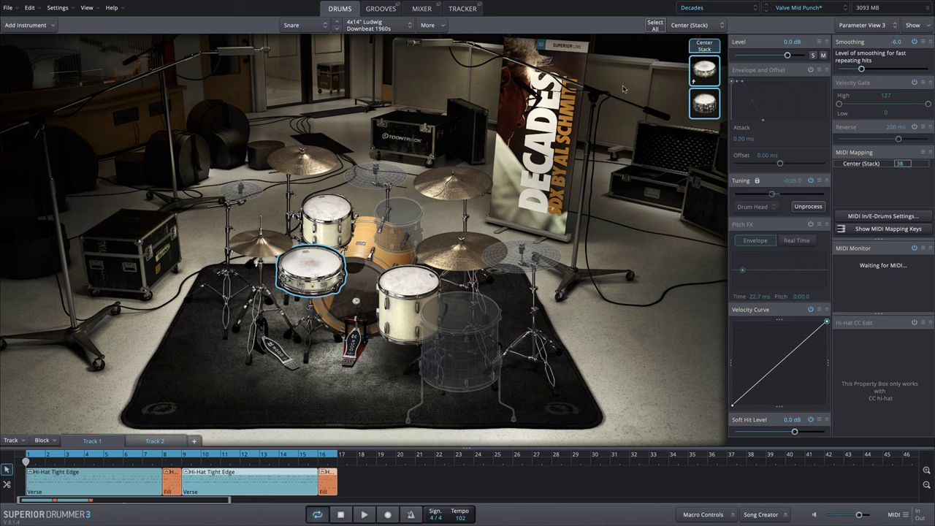
key("space")
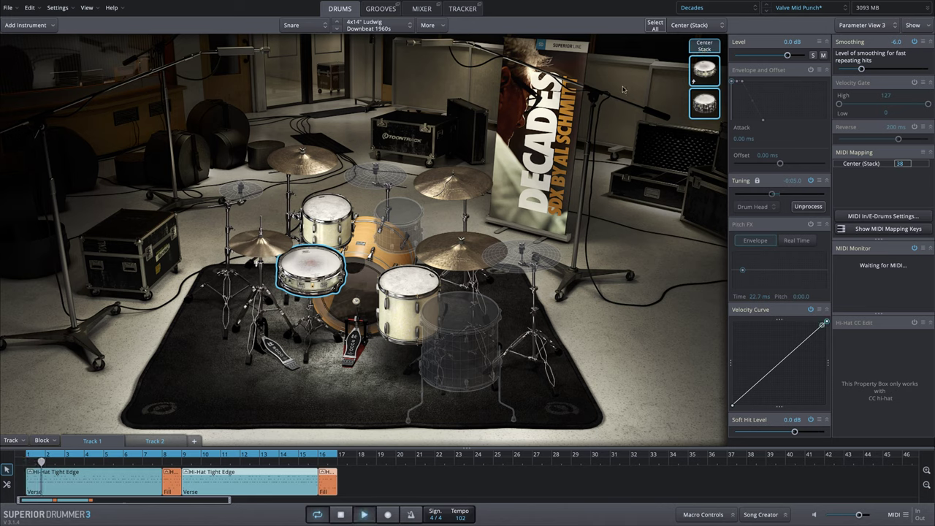
left_click(704, 70)
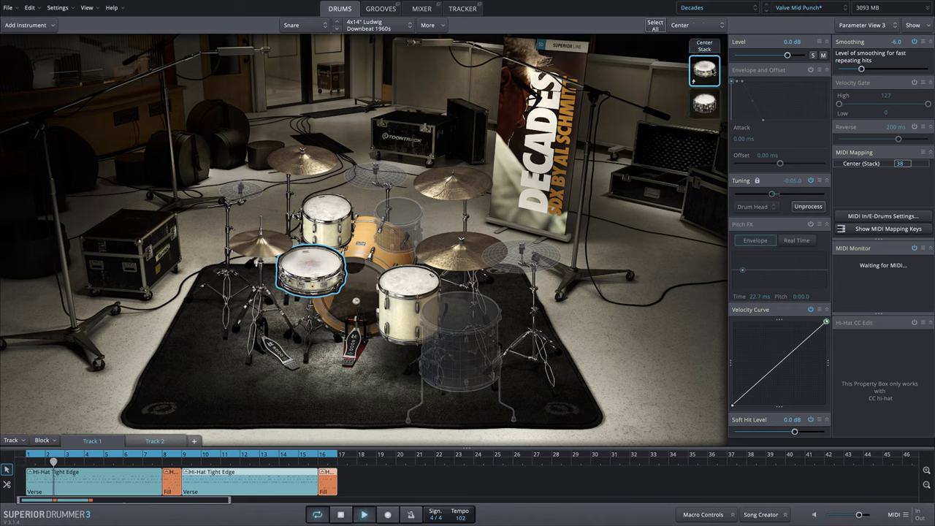
left_click(811, 207)
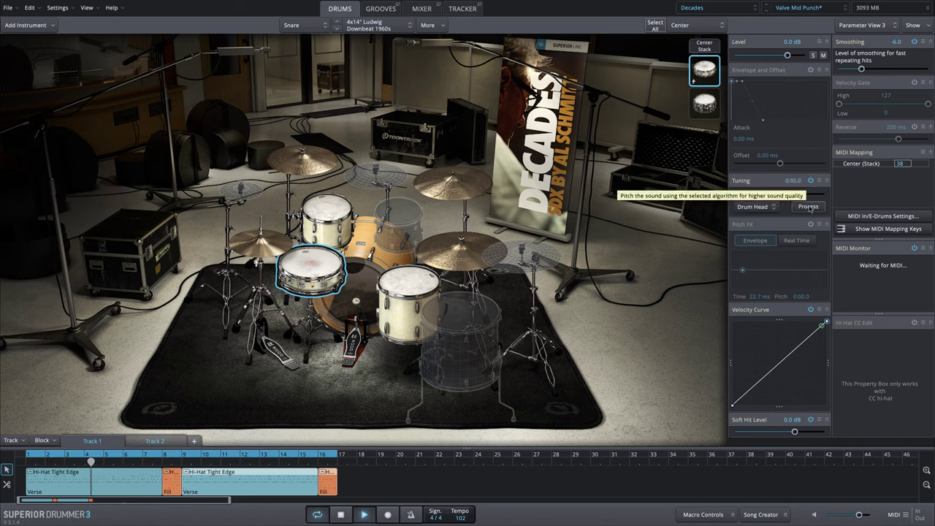
left_click(809, 207)
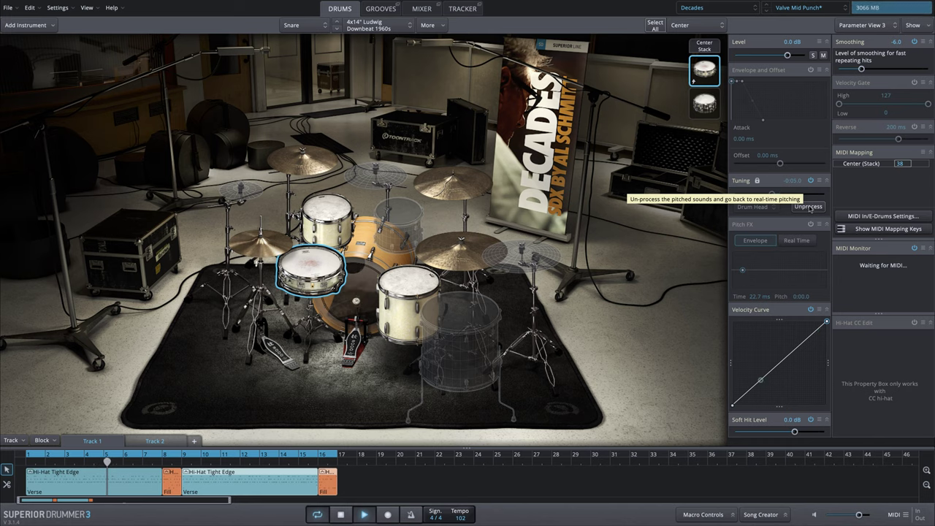
left_click(809, 207)
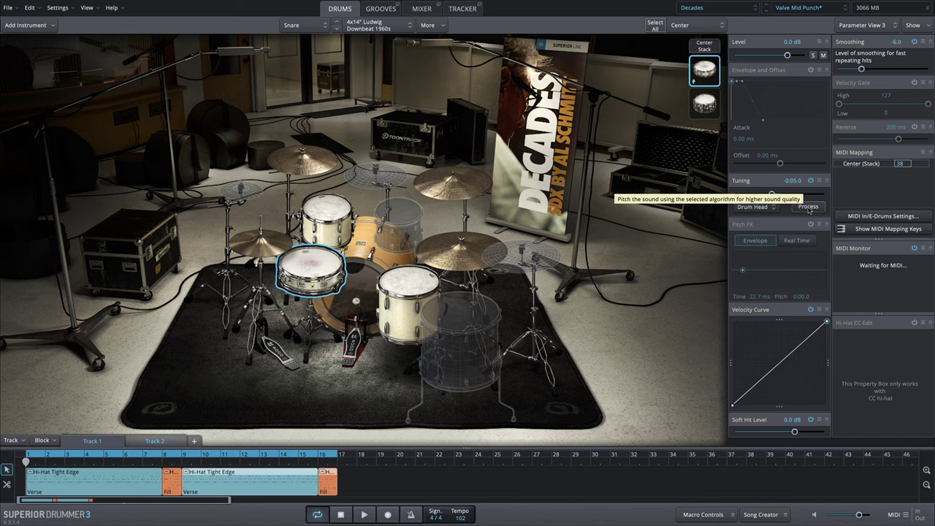
left_click(704, 45)
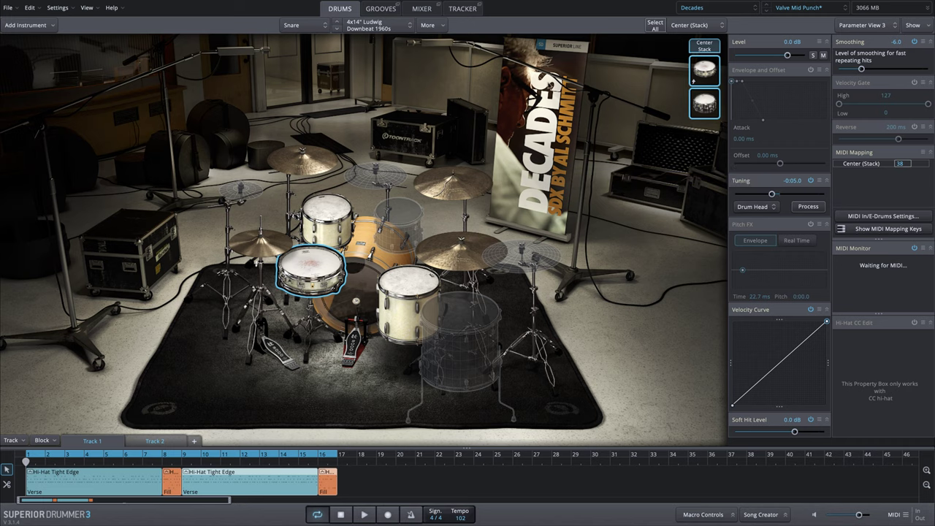
left_click(708, 110)
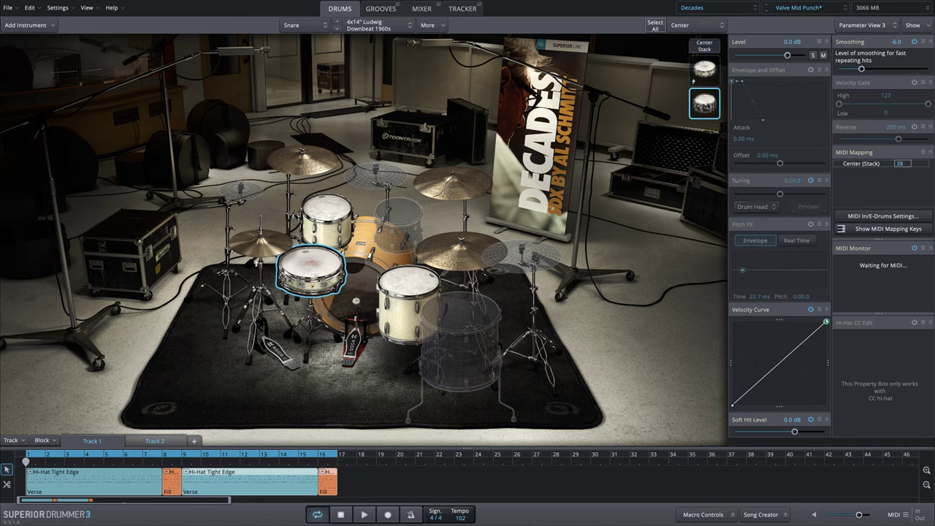
left_click(705, 76)
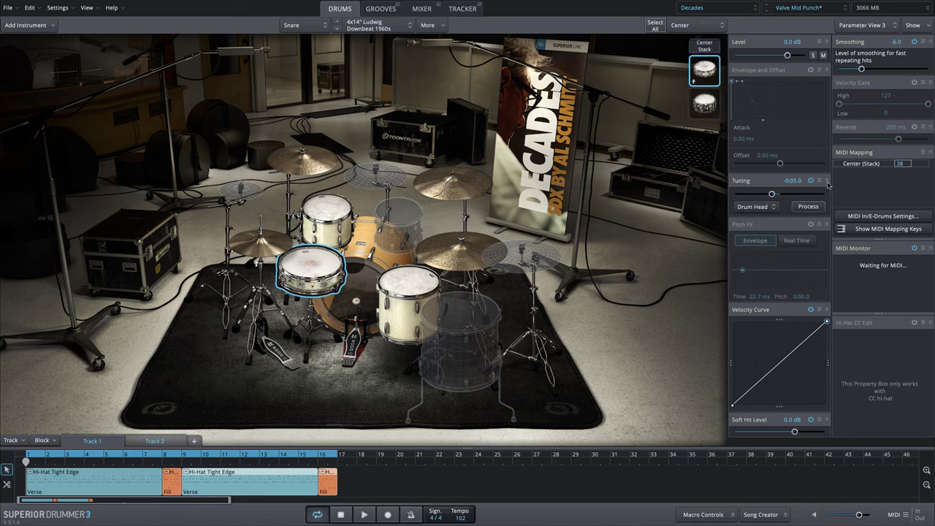
Step: Swap in the 5x14" Ludwig Pioneer 1970s and compare it against the stacked layer during playback
left_click(365, 25)
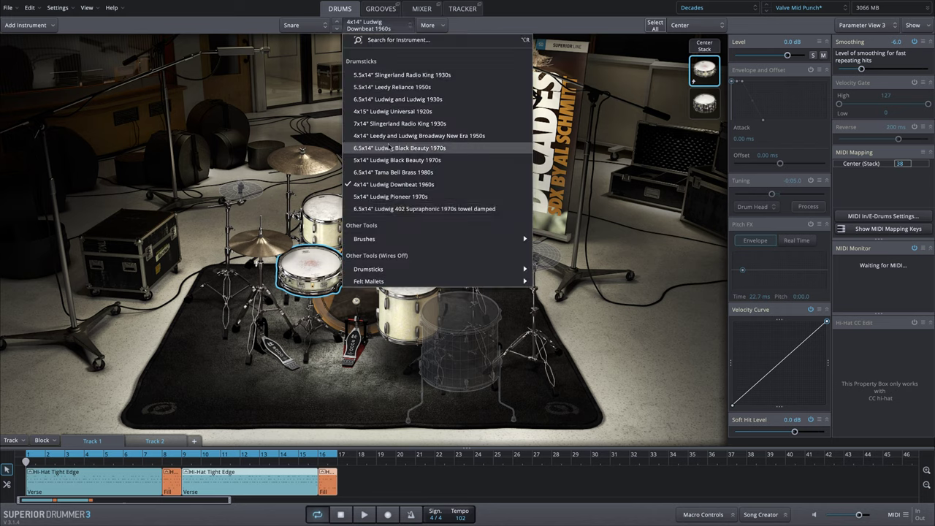
left_click(399, 198)
key("space")
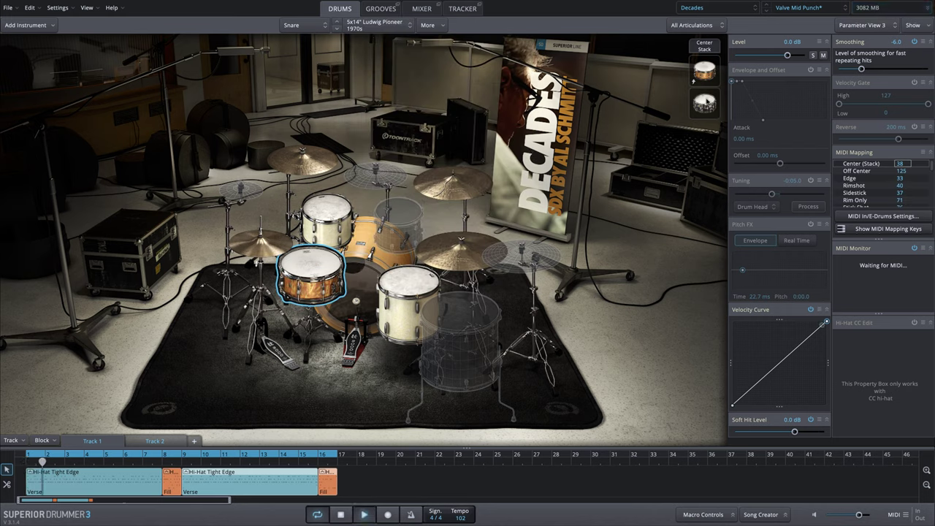
left_click(704, 102)
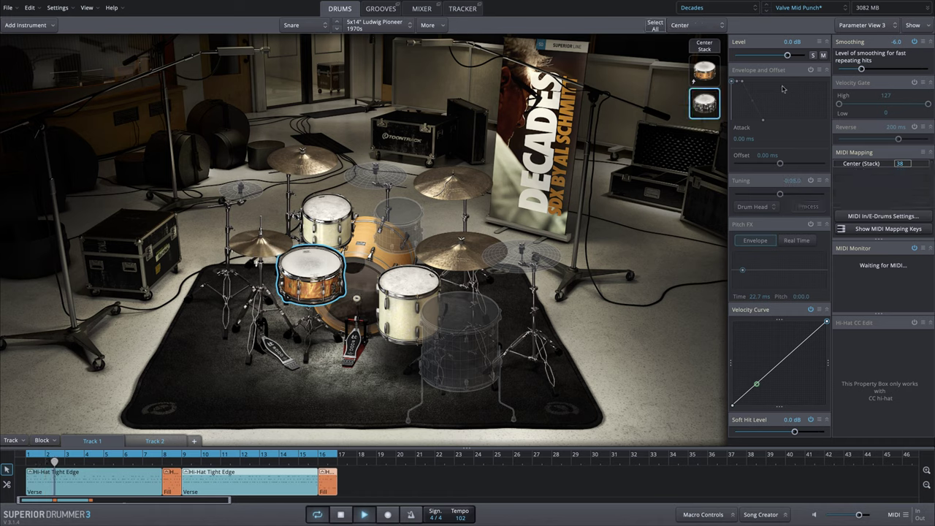
left_click(823, 56)
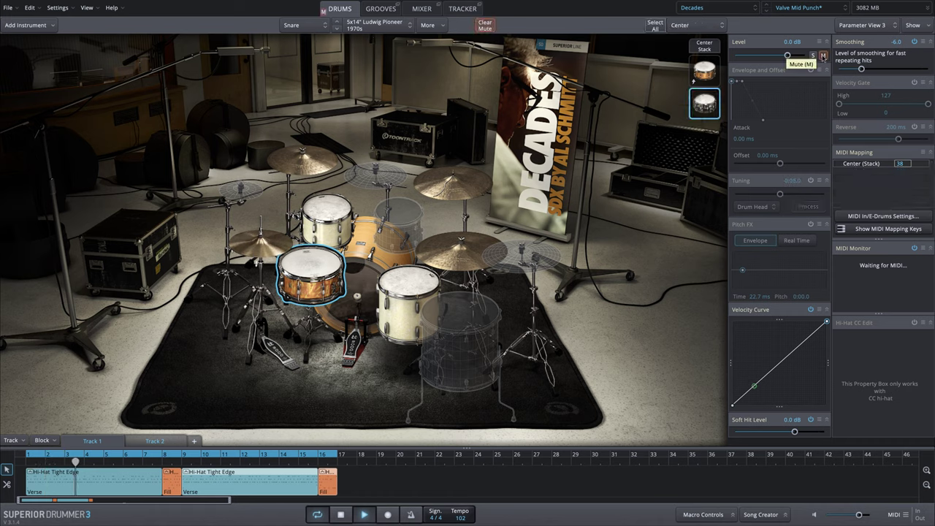
left_click(823, 56)
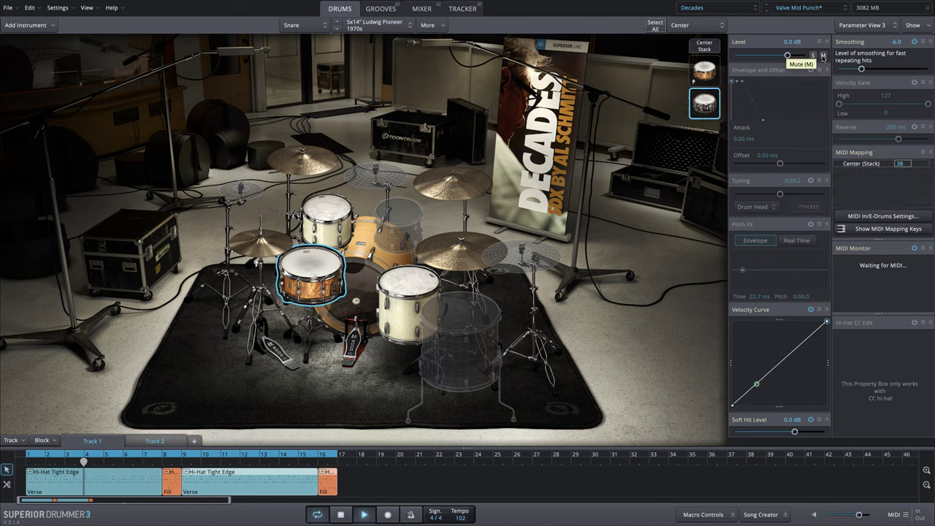
Step: Step to the 6.5x14" Ludwig 402 Supraphonic 1970s towel damped, compare layers by muting, then stop
left_click(337, 29)
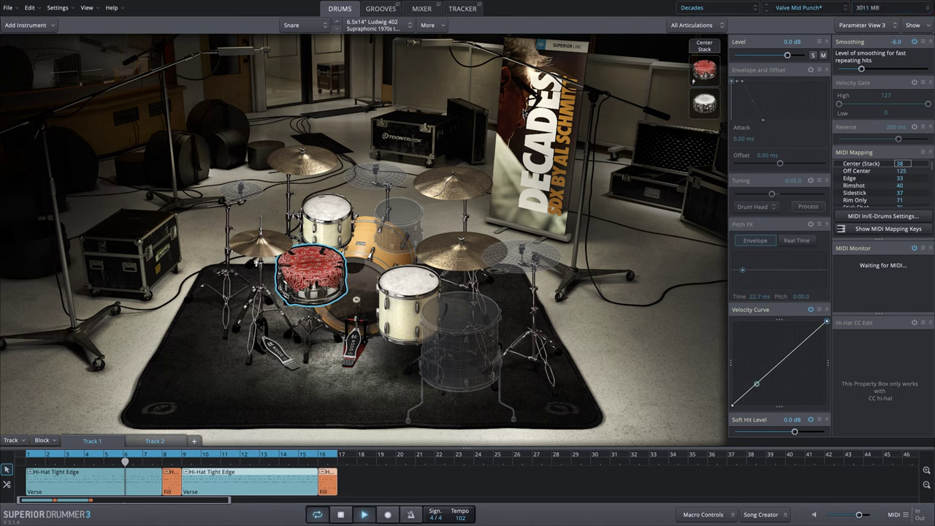
left_click(704, 101)
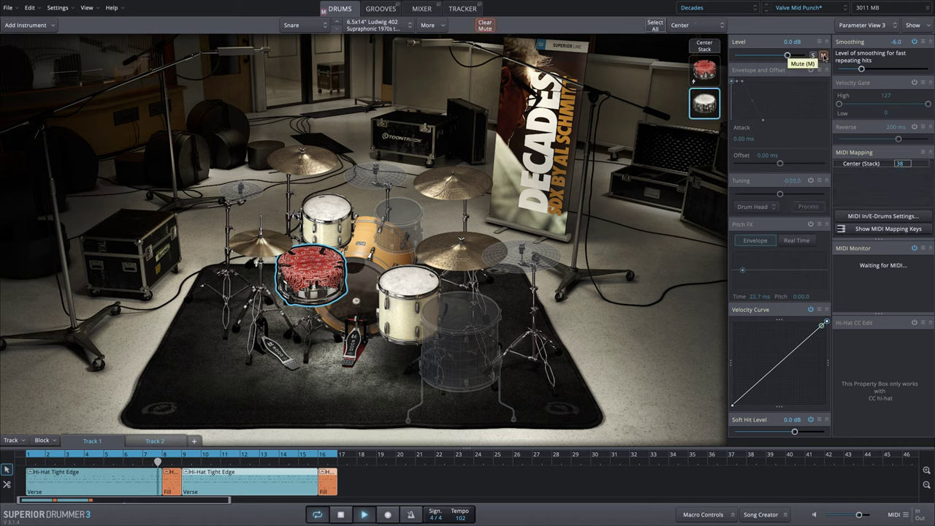
left_click(823, 55)
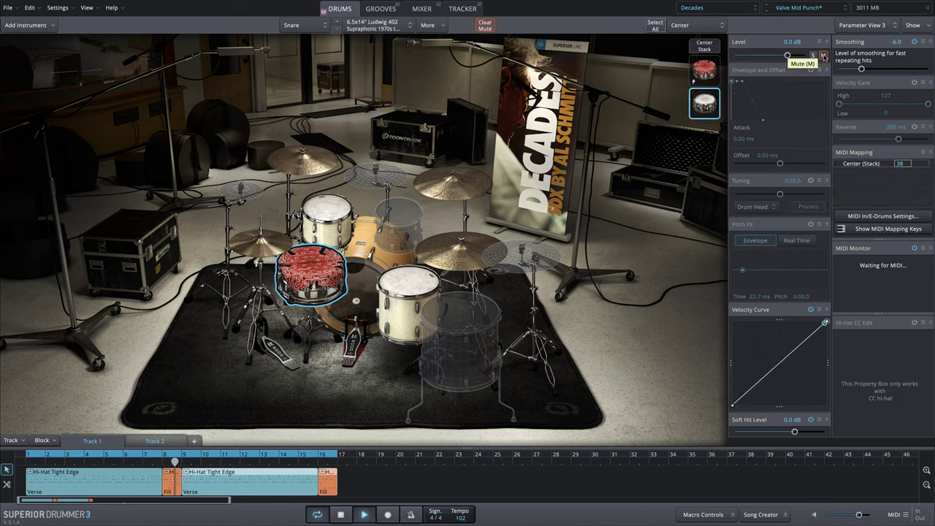
left_click(823, 55)
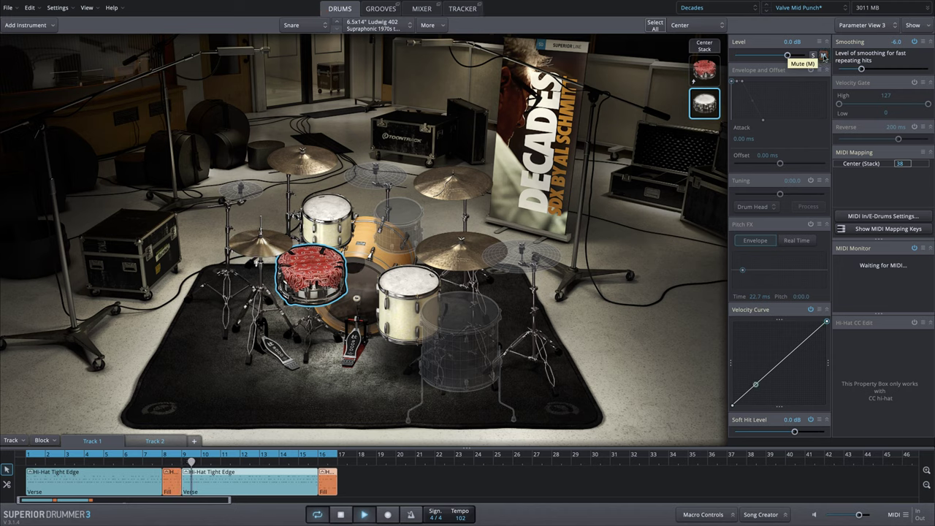
key("space")
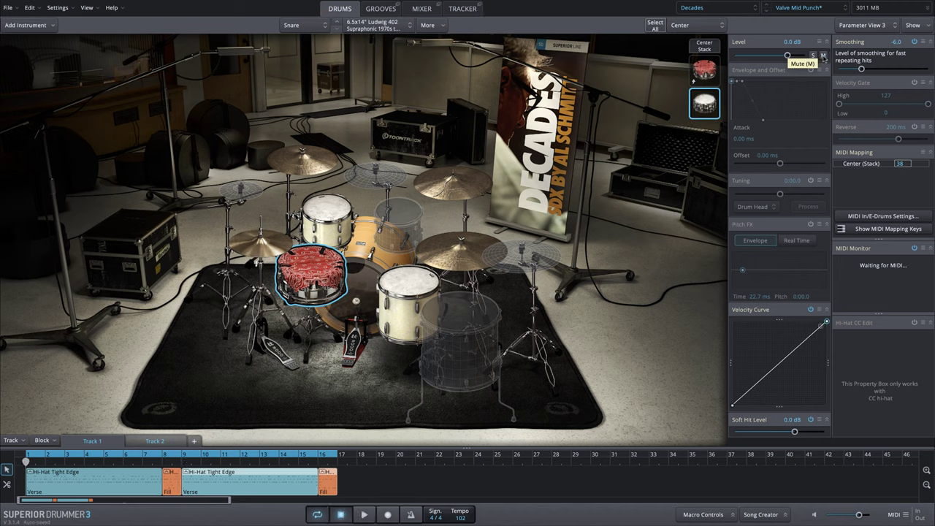
Step: Raise the Supraphonic Center layer's level to 6.0 dB and audition the stacked snare
left_click(361, 25)
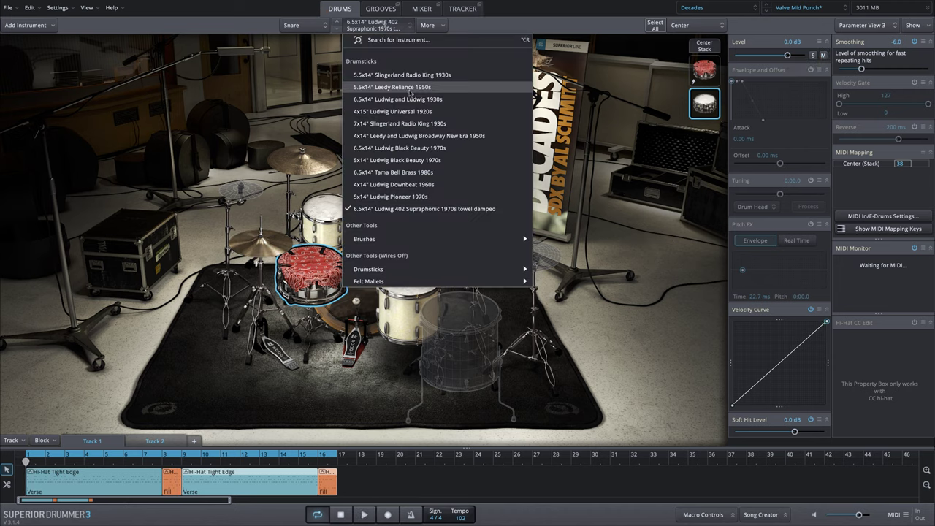
left_click(422, 230)
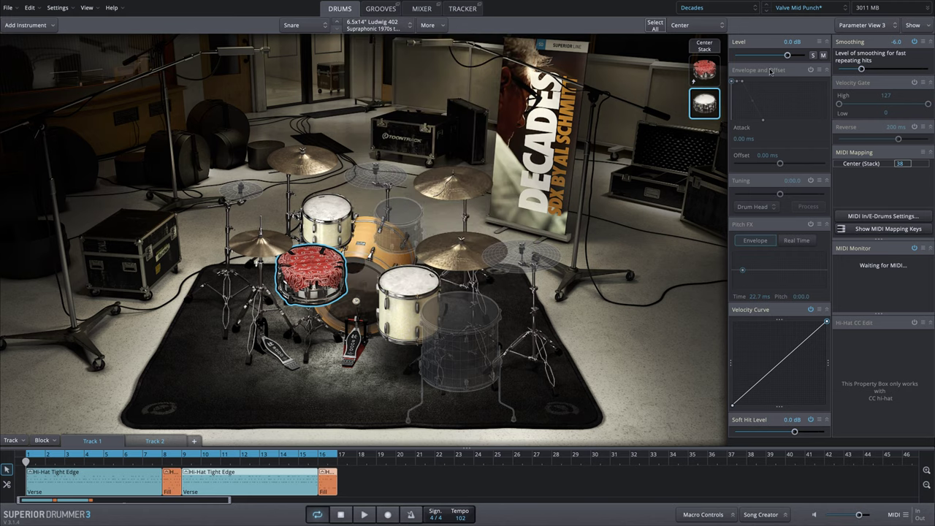
left_click(703, 70)
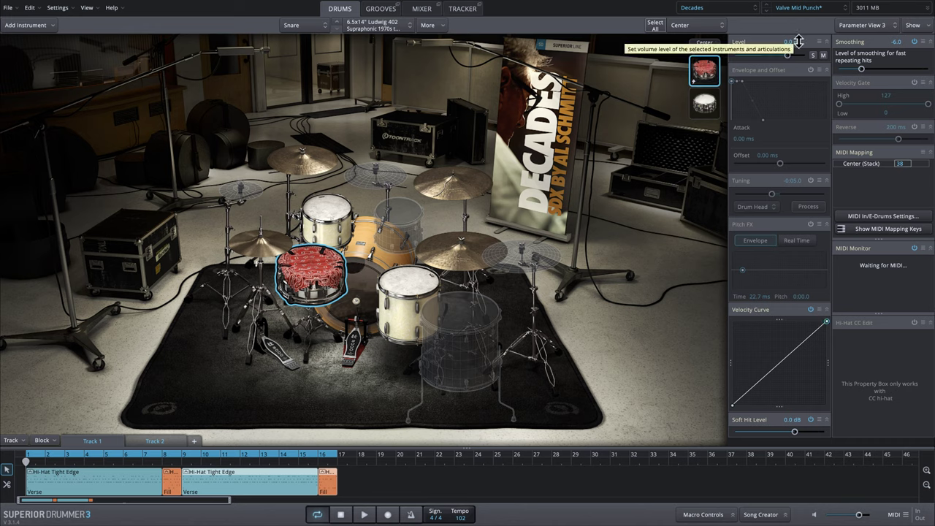
left_click_drag(798, 45, 798, 39)
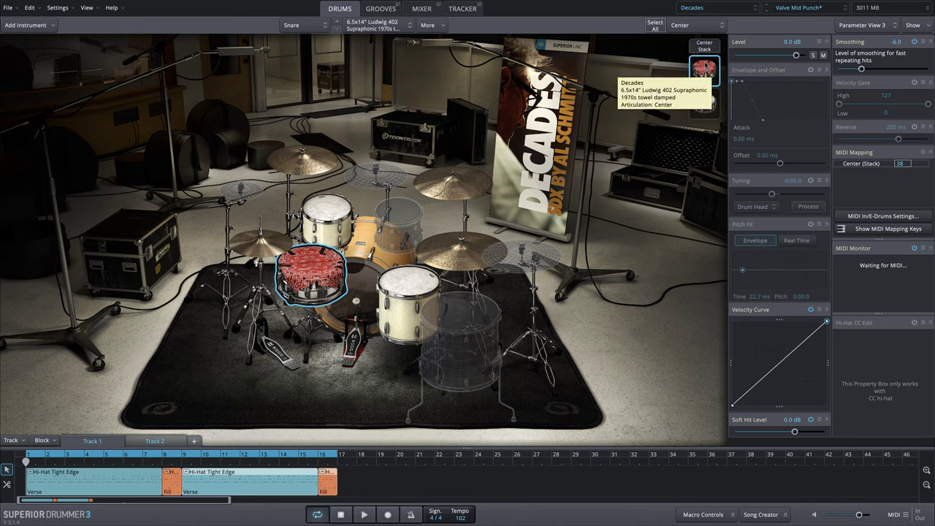
left_click(704, 103)
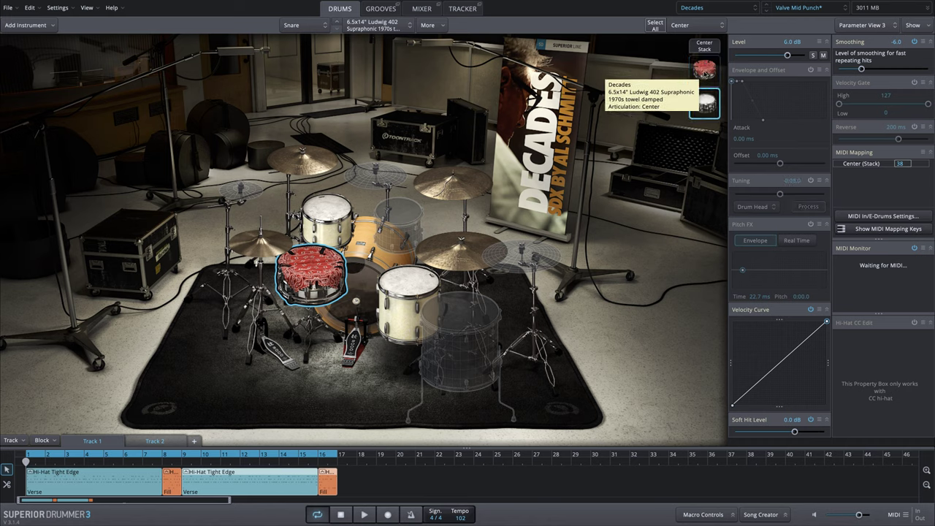
left_click(705, 70)
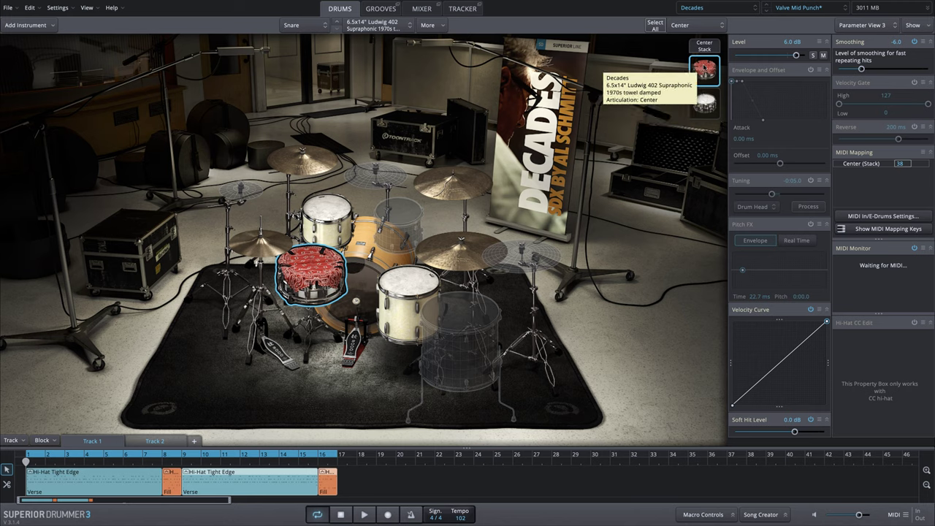
left_click(705, 49)
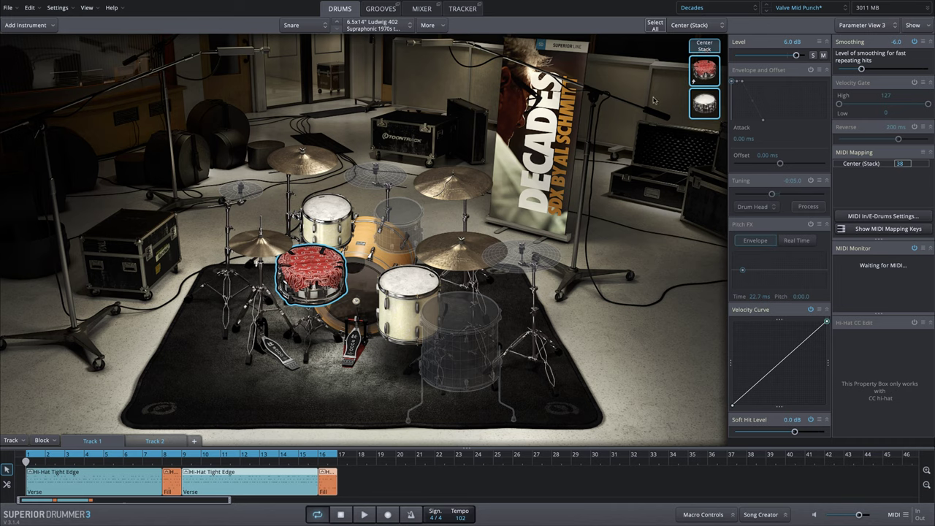
key("space")
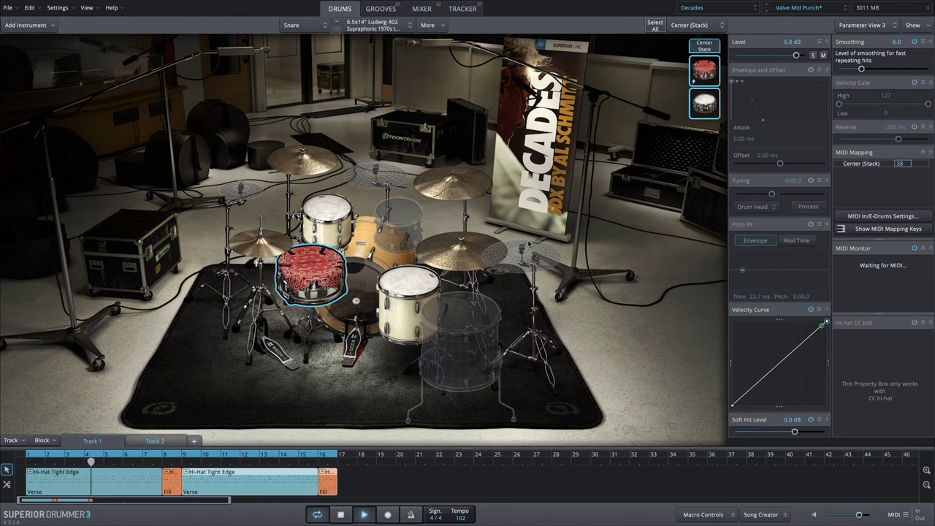
key("space")
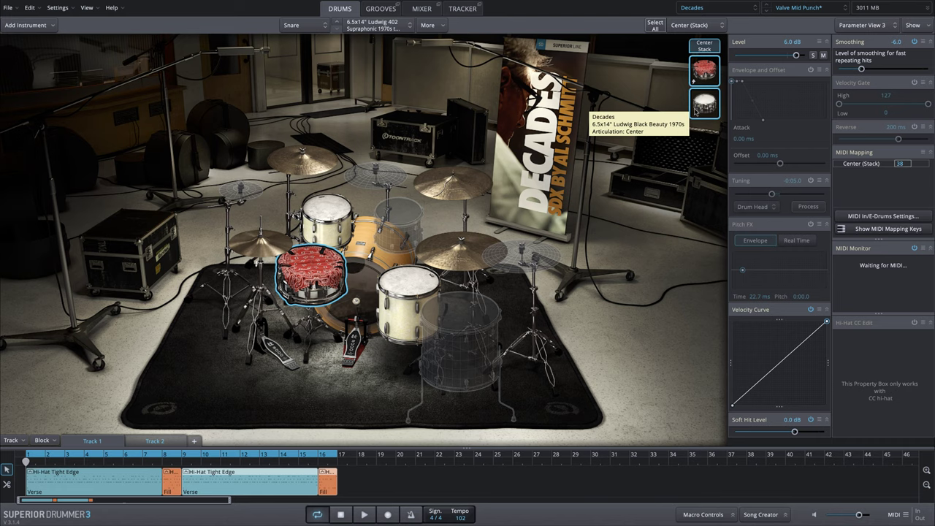
Step: Switch the main snare to the 6.5x14" Tama Bell Brass 1980s and audition it with the groove
left_click(376, 25)
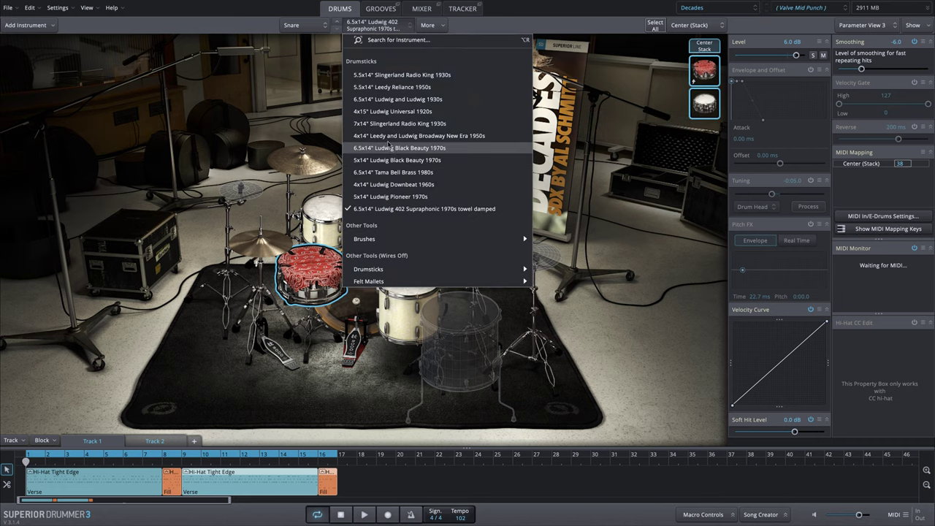
left_click(399, 173)
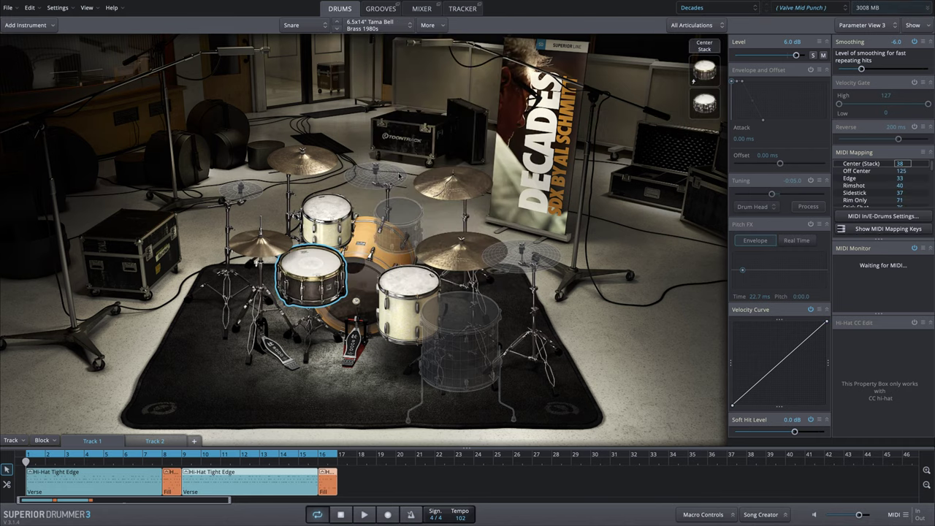
left_click(705, 101)
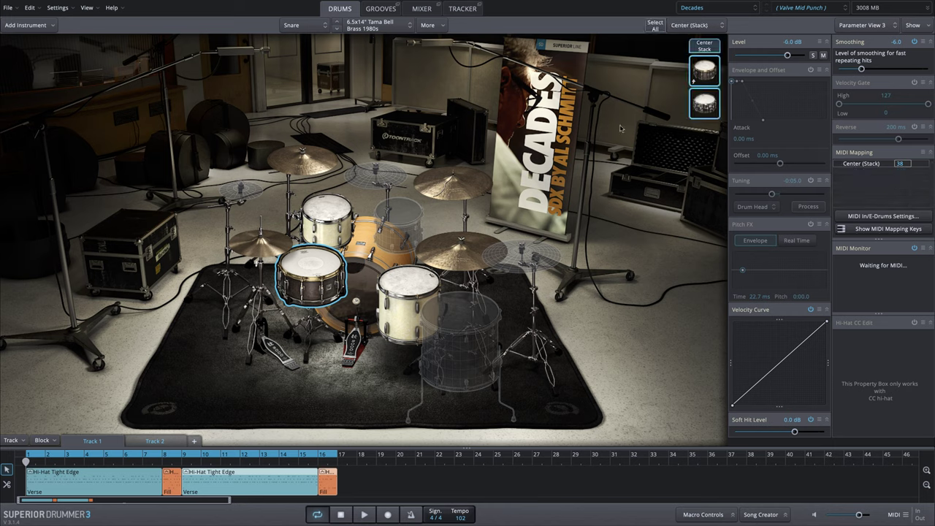
key("space")
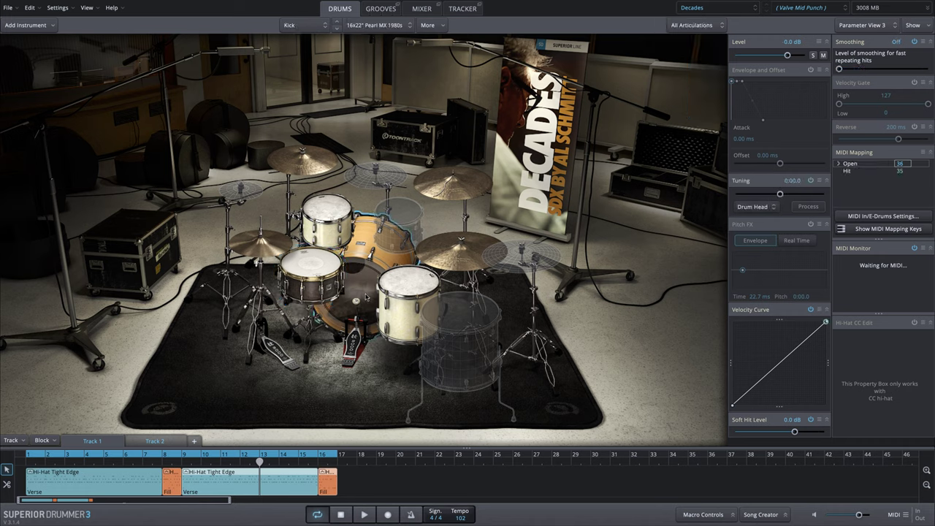
left_click(313, 266)
key("space")
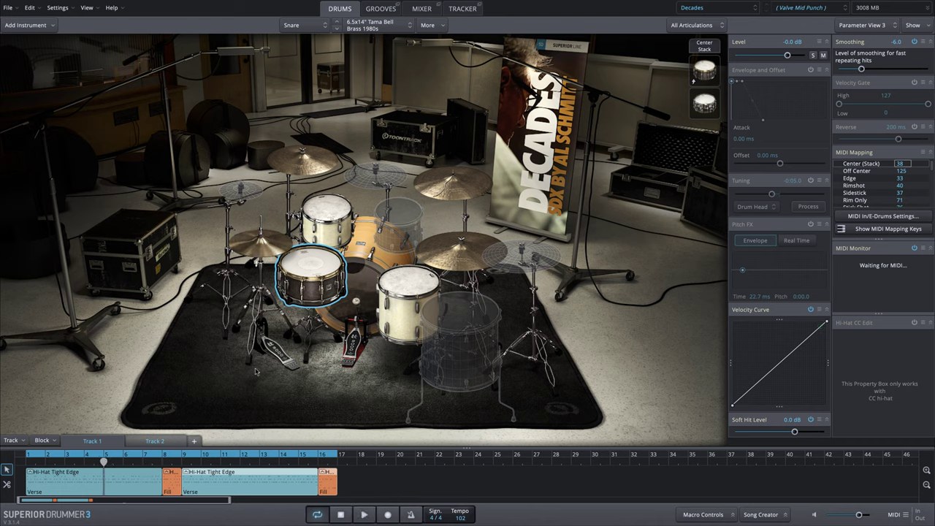
left_click(153, 443)
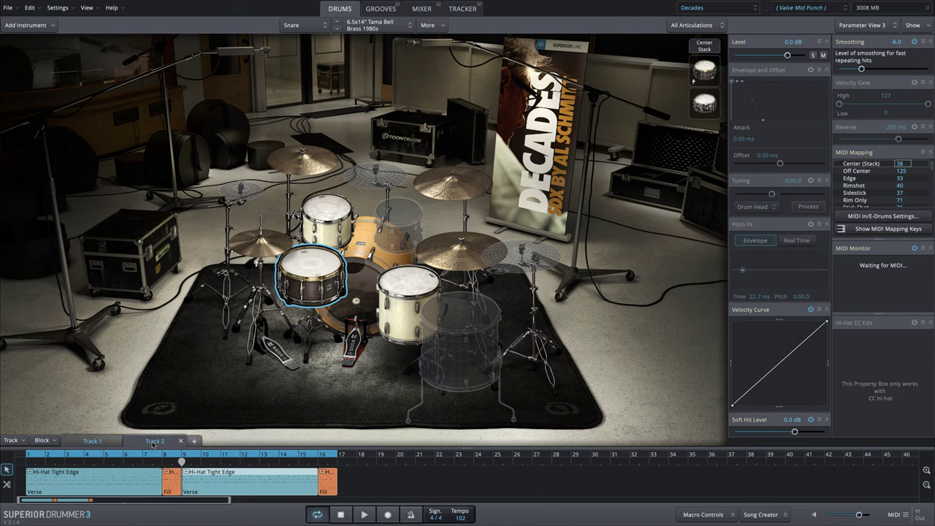
double_click(135, 485)
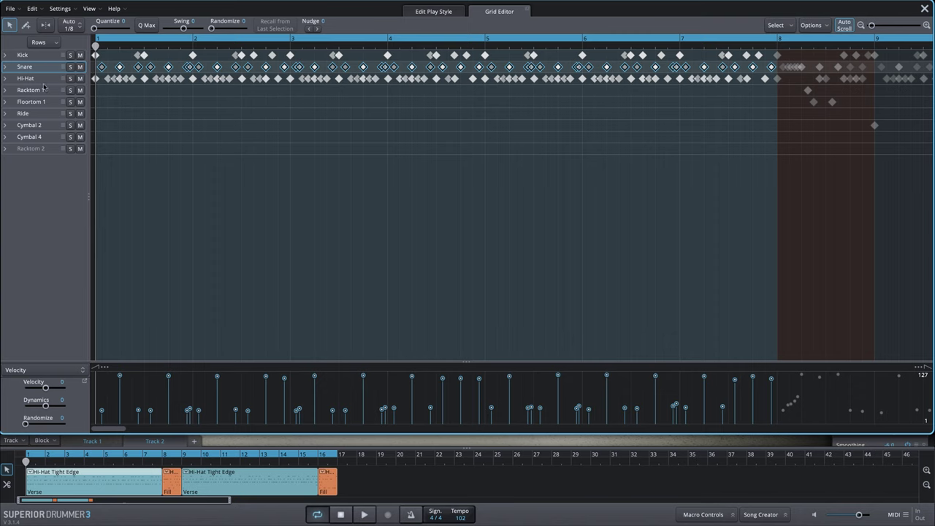
left_click(5, 68)
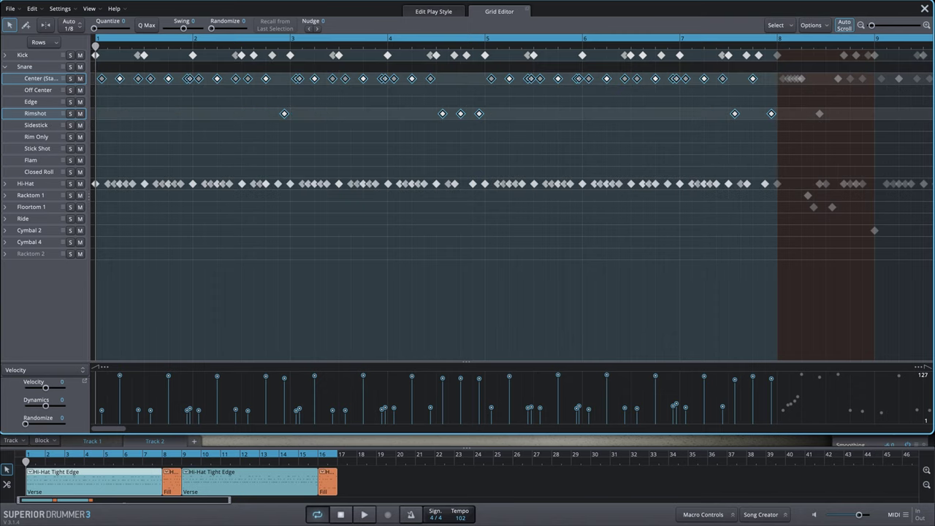
left_click(924, 9)
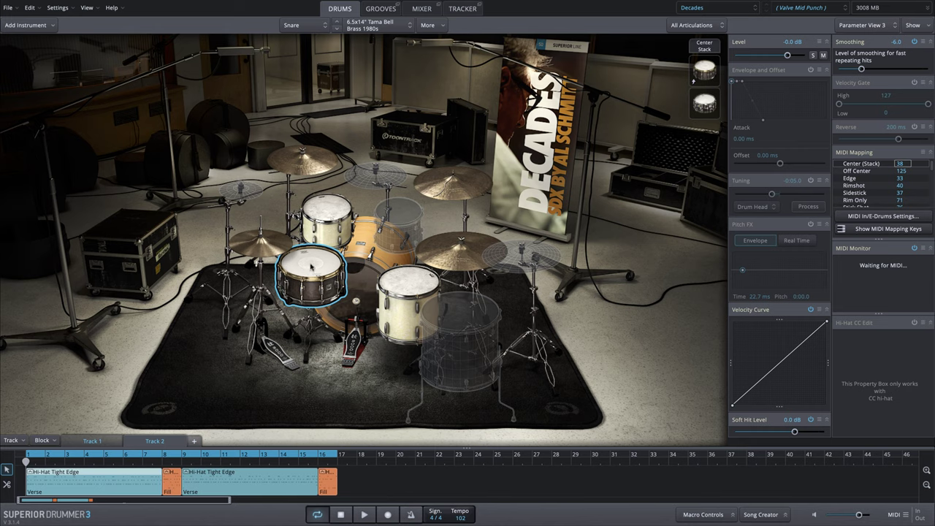
Step: Via More > Add To > Rimshot, stack the 6.5x14" Ludwig Black Beauty 1970s on the Rimshot articulation
left_click(427, 25)
mouse_move(436, 58)
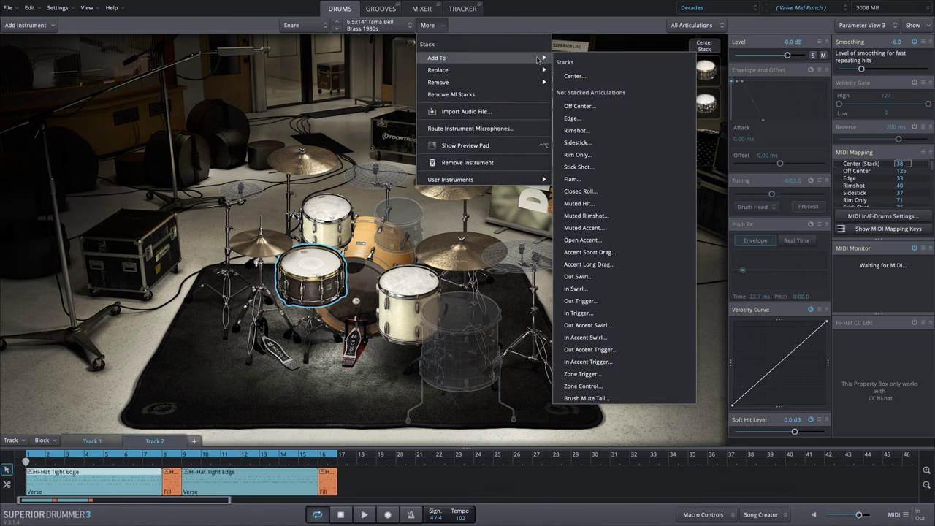
left_click(577, 130)
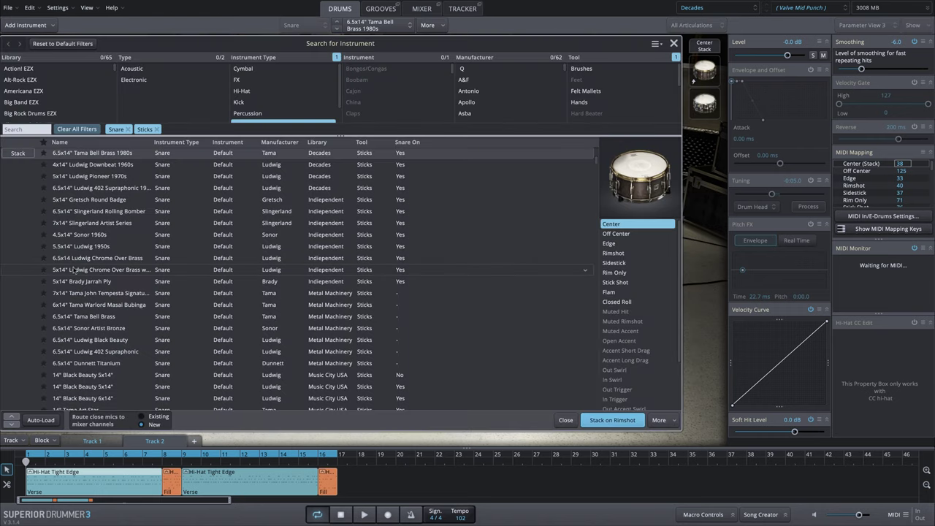
scroll(91, 263, "up", 3)
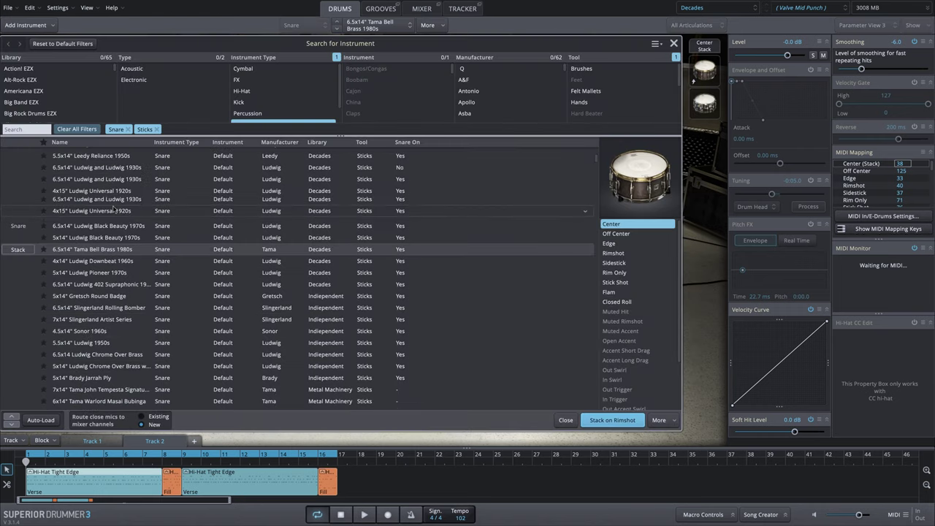
left_click(88, 248)
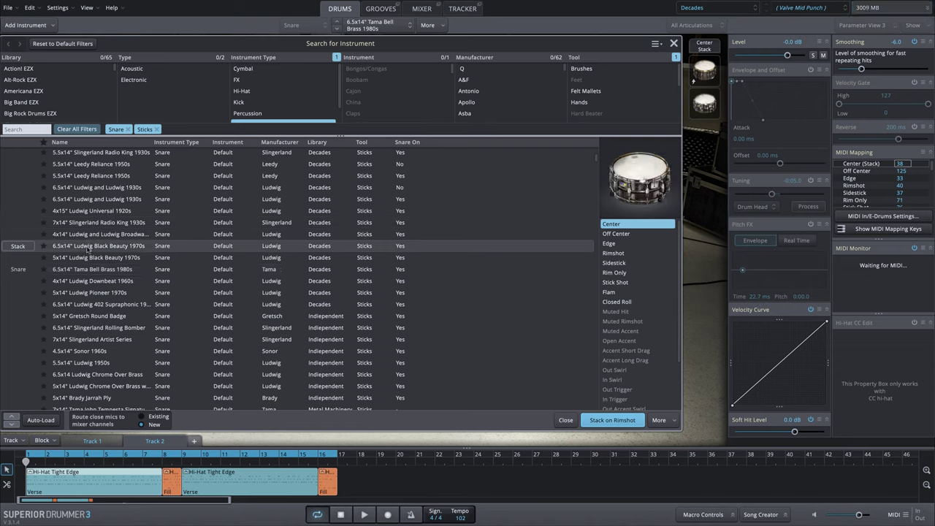
left_click(630, 254)
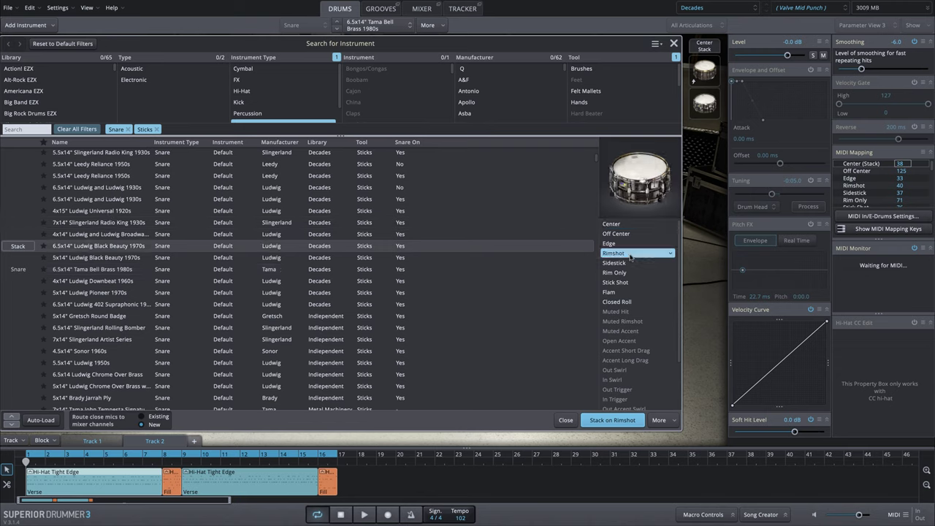
left_click(595, 422)
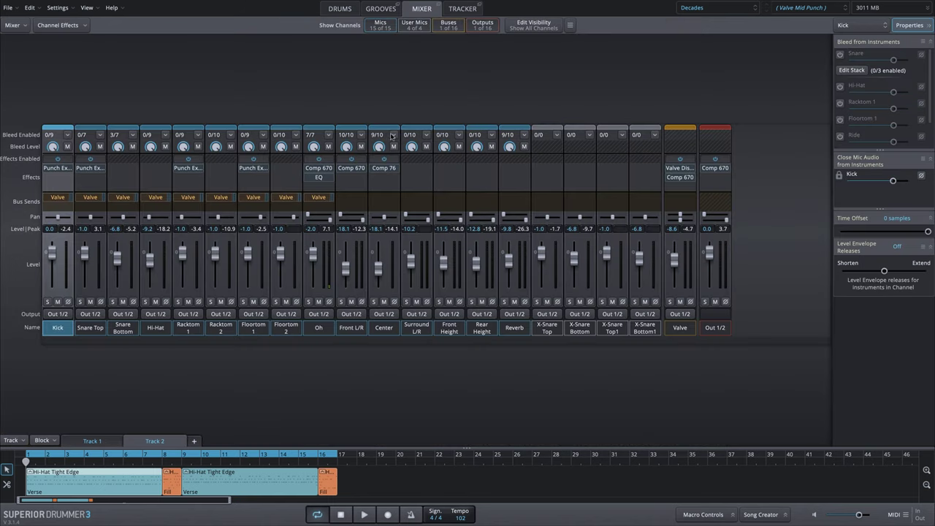
Step: Check the new Rimshot stack beside the Center stack and return to the drum kit view
left_click(392, 136)
left_click(422, 143)
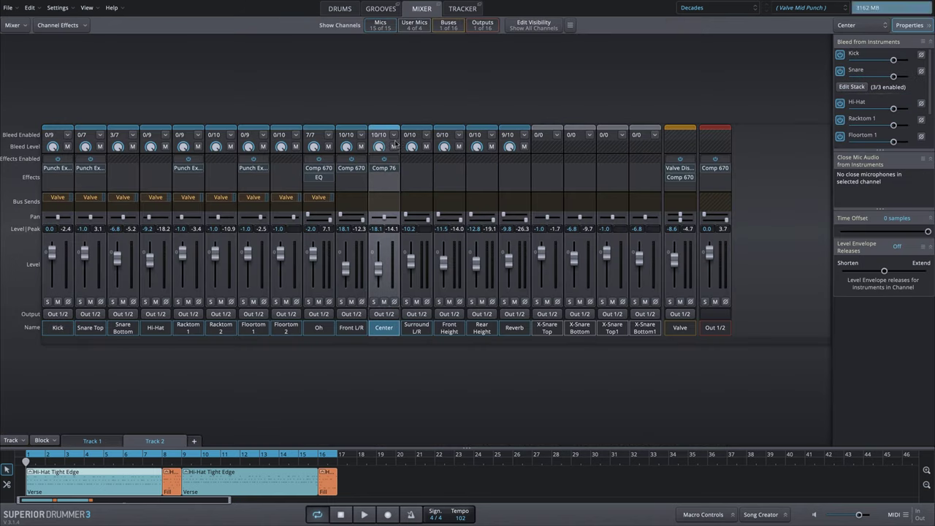
left_click(524, 134)
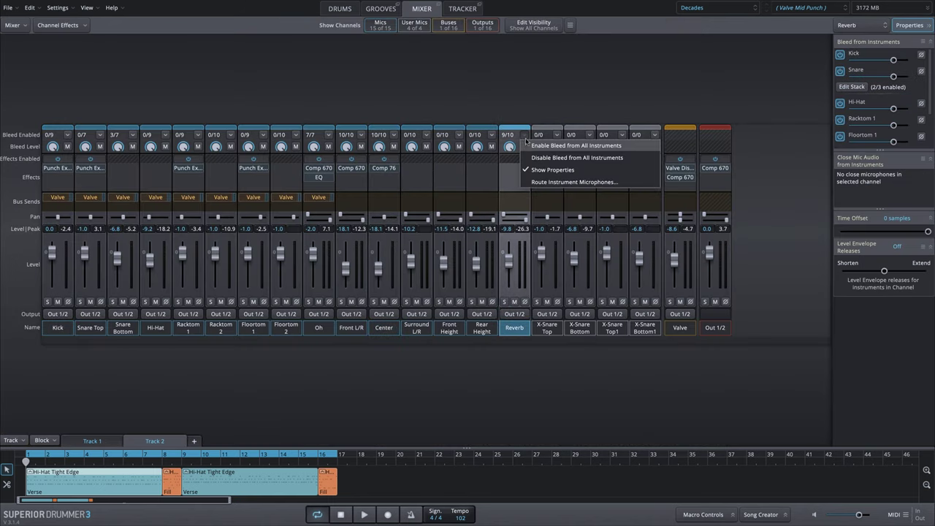
left_click(527, 144)
left_click(341, 9)
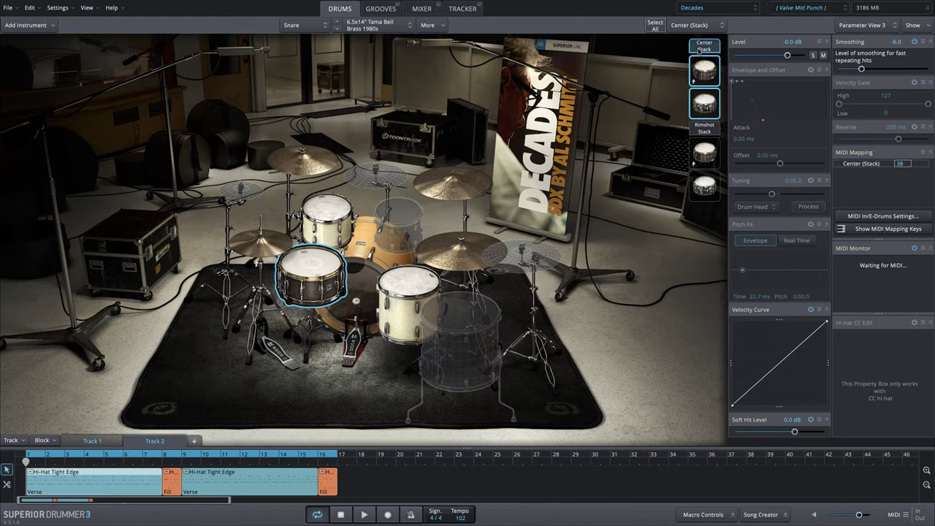
left_click(704, 130)
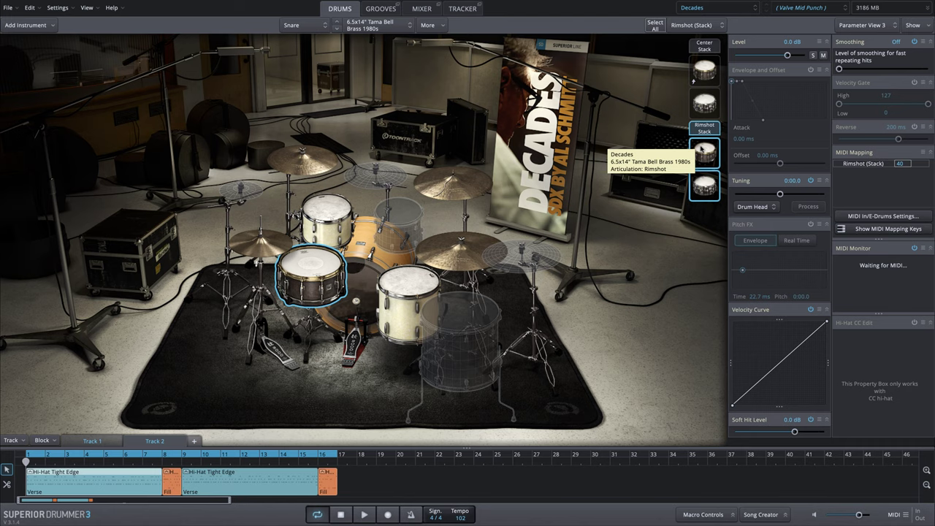
key("space")
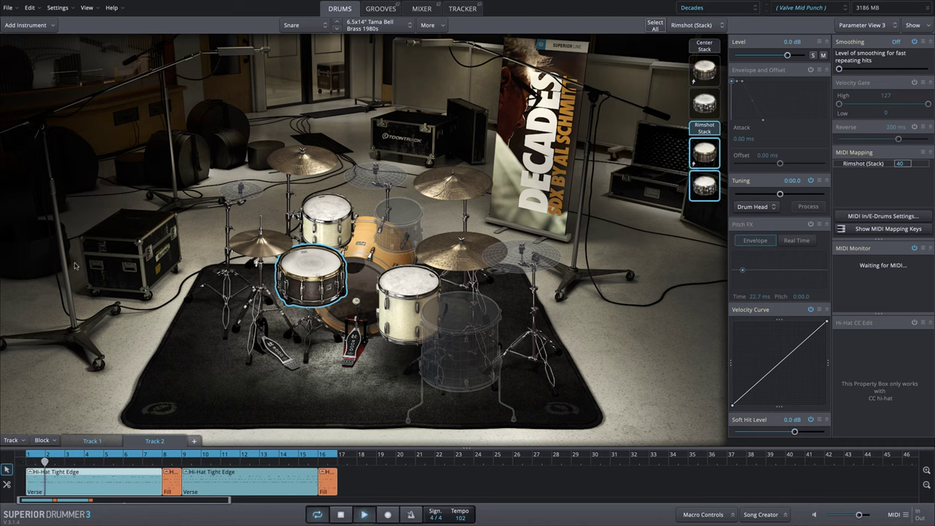
double_click(92, 485)
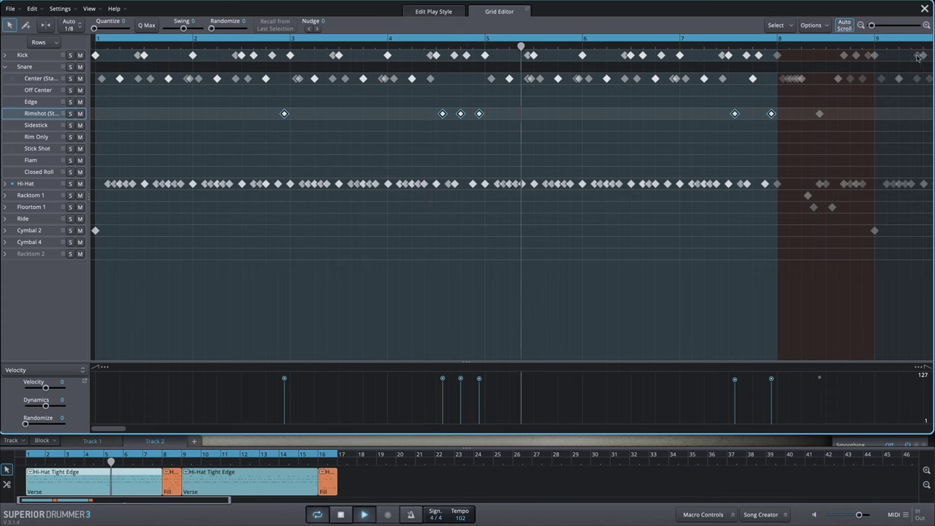
left_click(924, 9)
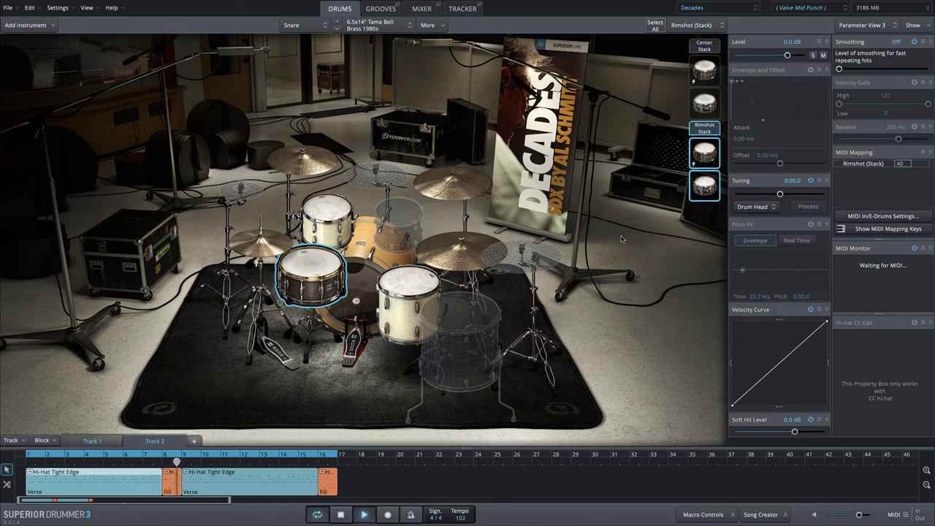
key("space")
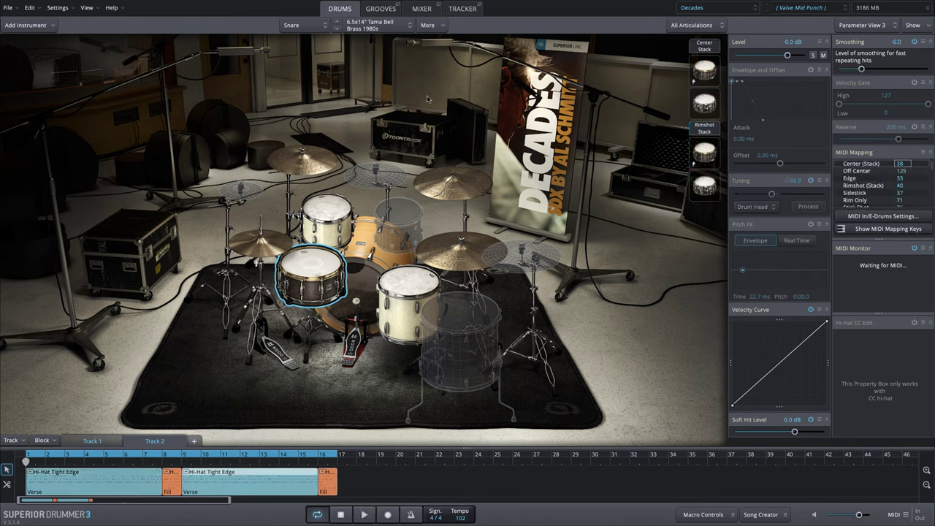